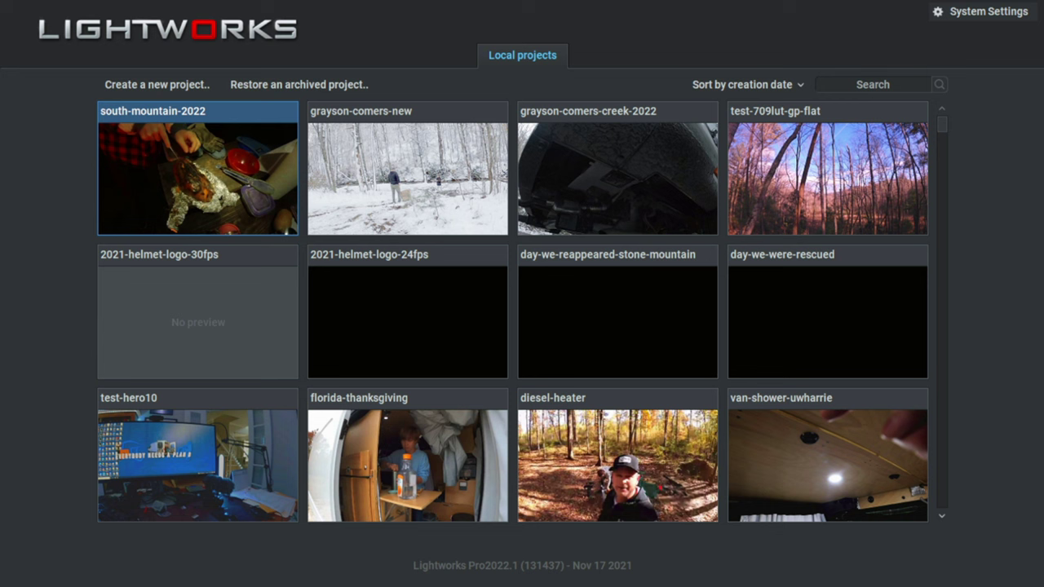
# Step: Set Project layout to Fixed in System Settings, then open the south-mountain-2022 project
pyautogui.click(978, 20)
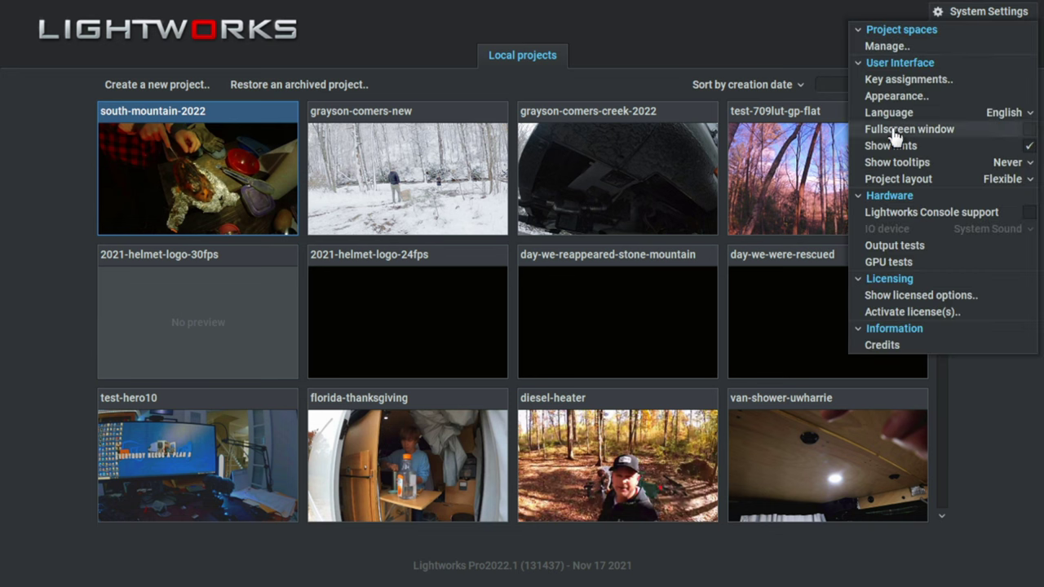
pyautogui.click(1028, 184)
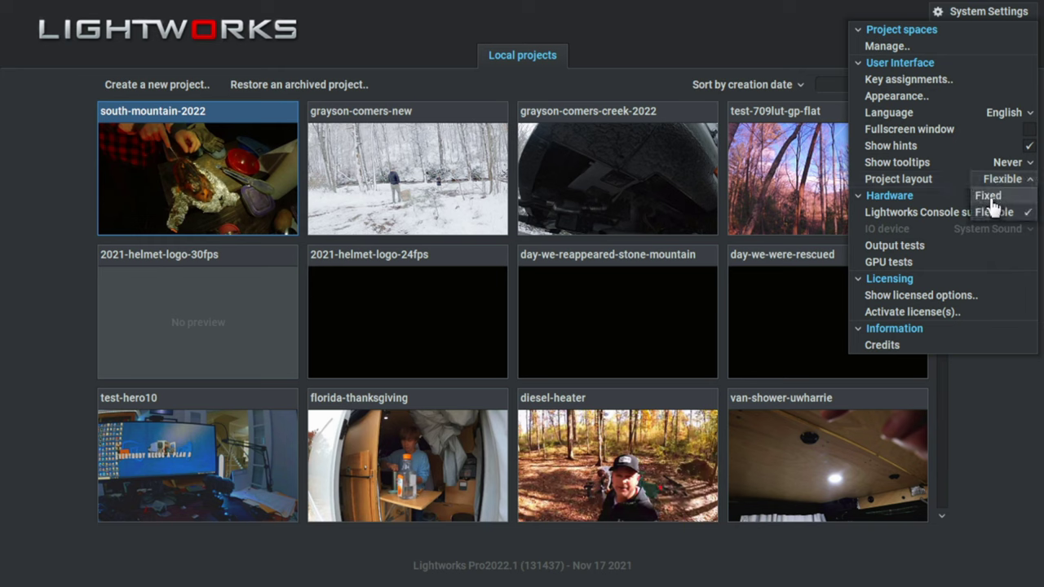
pyautogui.click(988, 197)
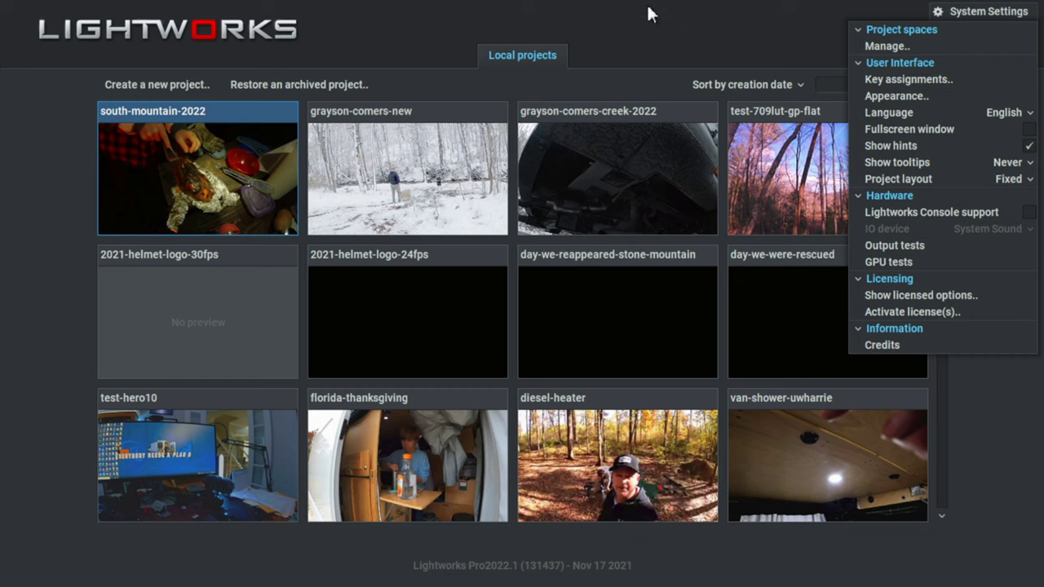
pyautogui.click(251, 155)
pyautogui.click(251, 154)
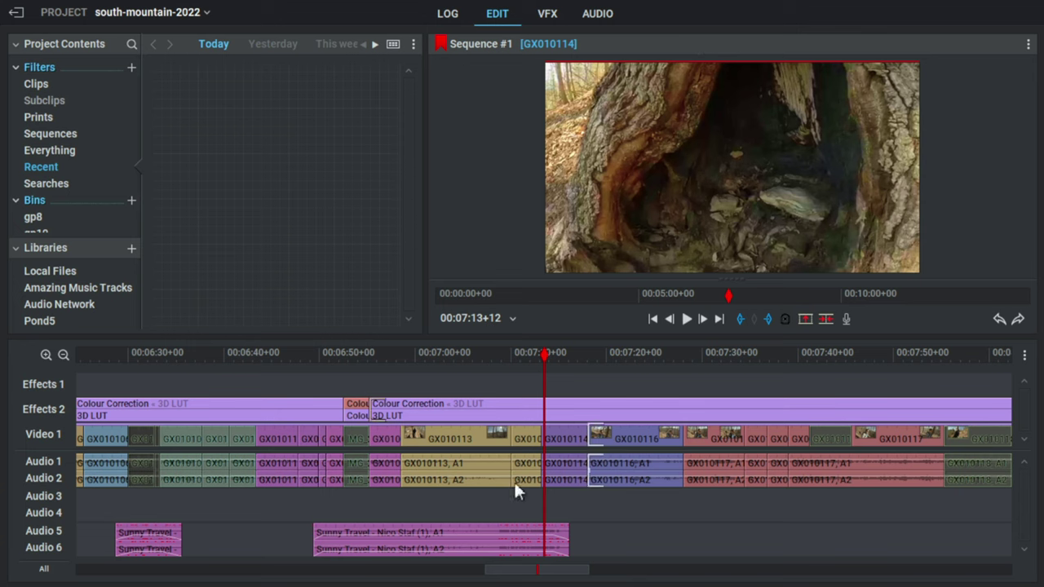
# Step: Scrub the playhead back into the GX010113 clip and exit to the local projects browser
pyautogui.moveTo(544, 353); pyautogui.dragTo(422, 359)
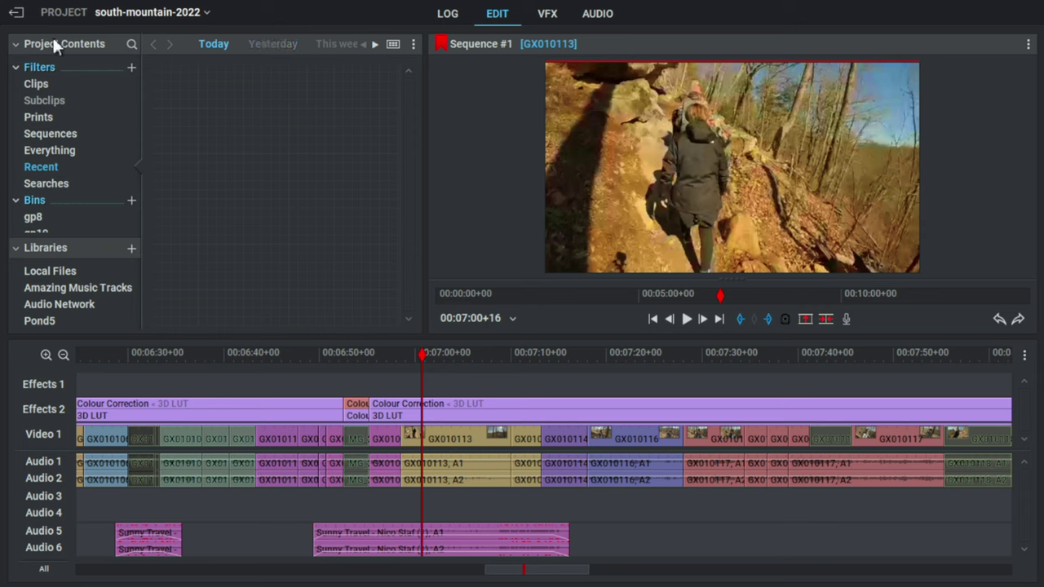
pyautogui.click(18, 15)
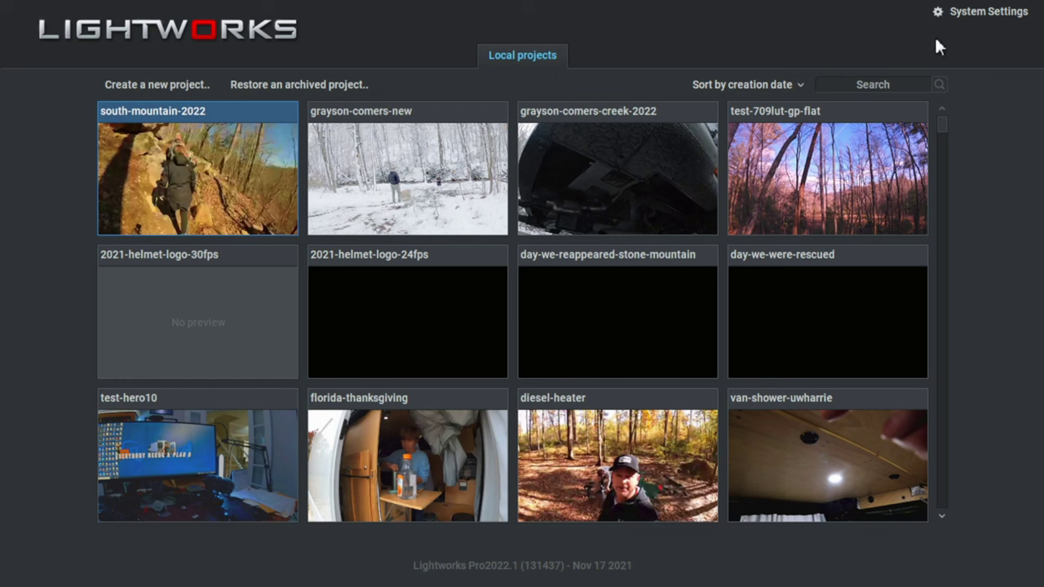
# Step: Switch Project layout back to Flexible, then reopen the south-mountain-2022 project
pyautogui.click(988, 23)
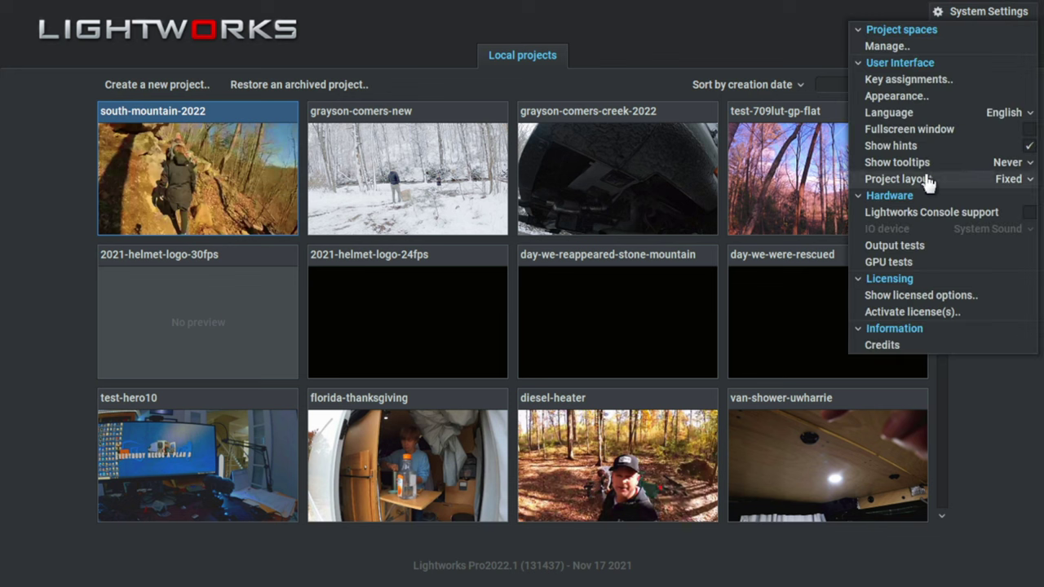
pyautogui.click(1030, 180)
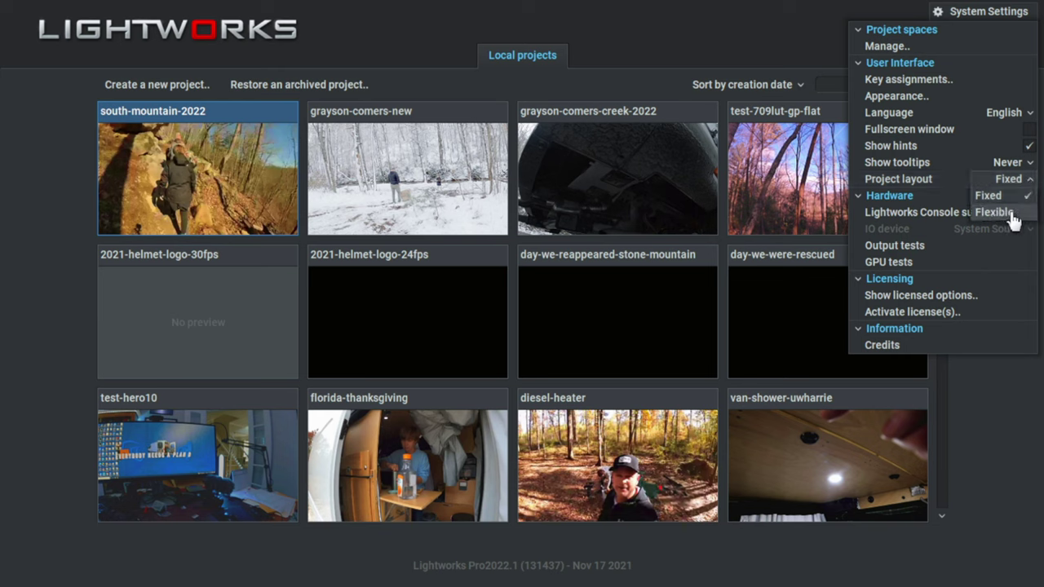
pyautogui.click(1016, 215)
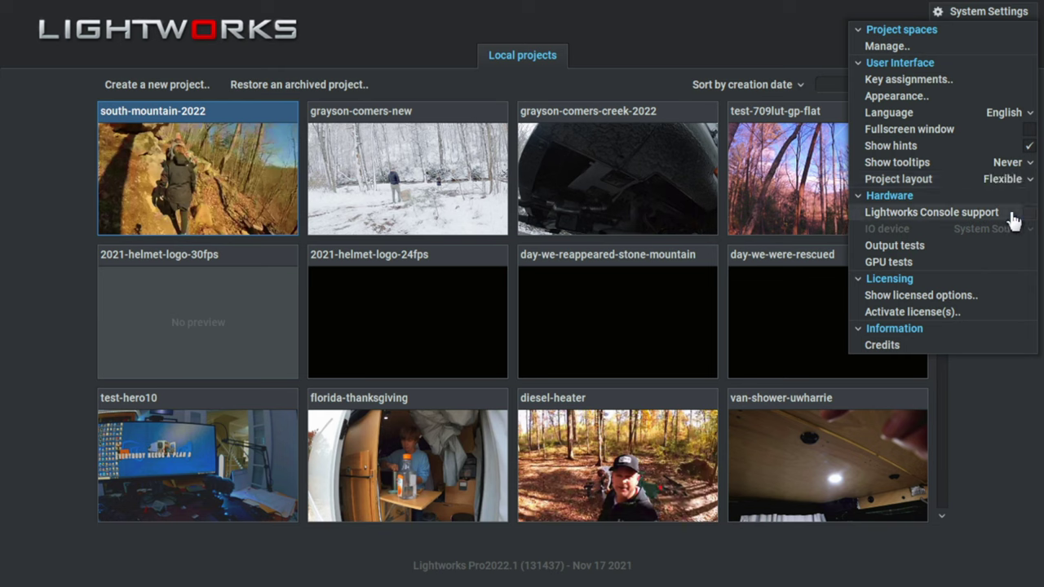
pyautogui.click(748, 46)
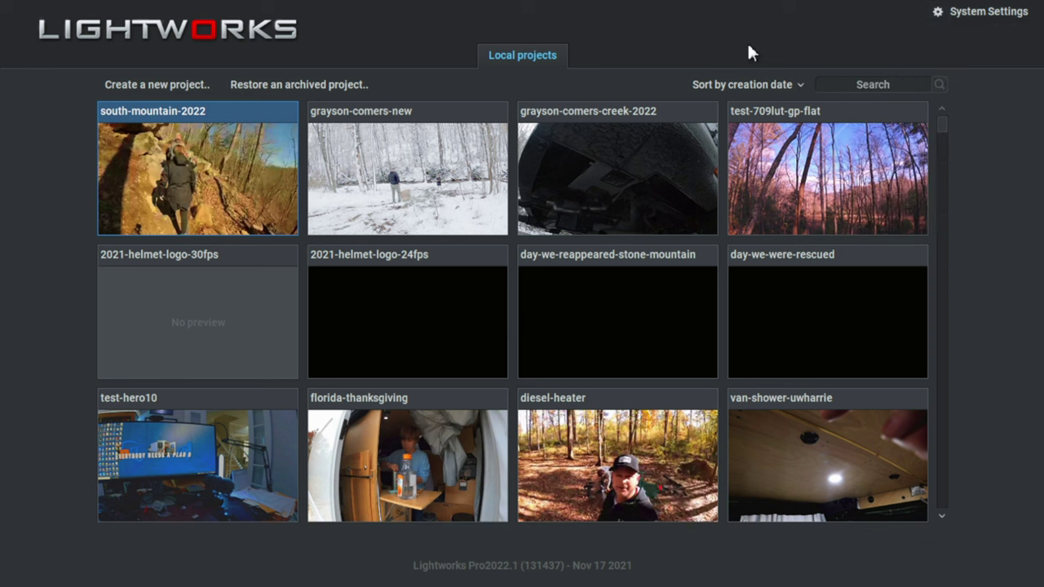
pyautogui.click(249, 161)
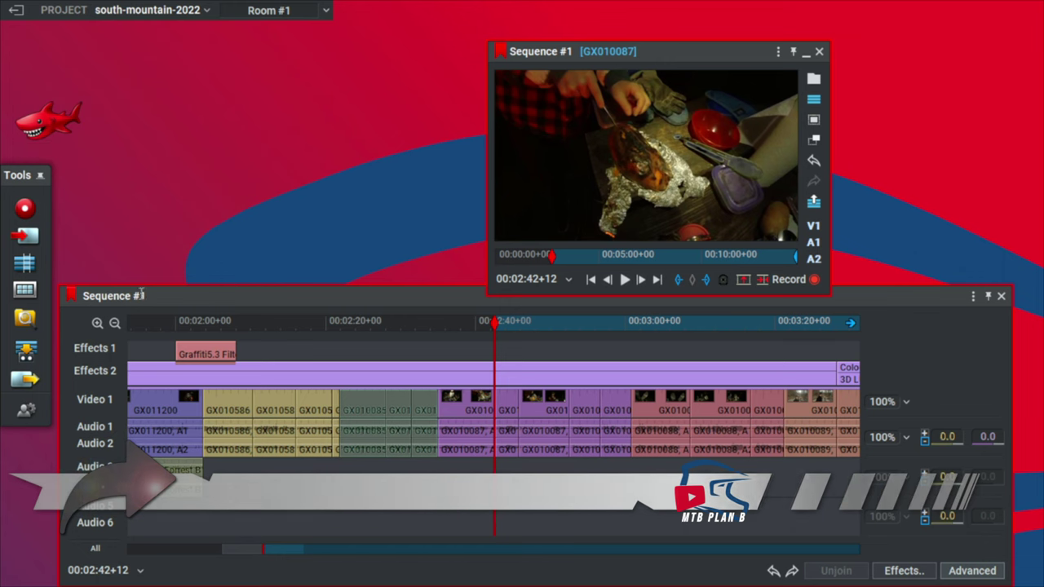
# Step: Shift the timeline window right, open and close the import browser, and place the vectorscope above the timeline
pyautogui.moveTo(198, 296)
pyautogui.mouseDown()
pyautogui.moveTo(308, 304)
pyautogui.moveTo(212, 298)
pyautogui.mouseUp()
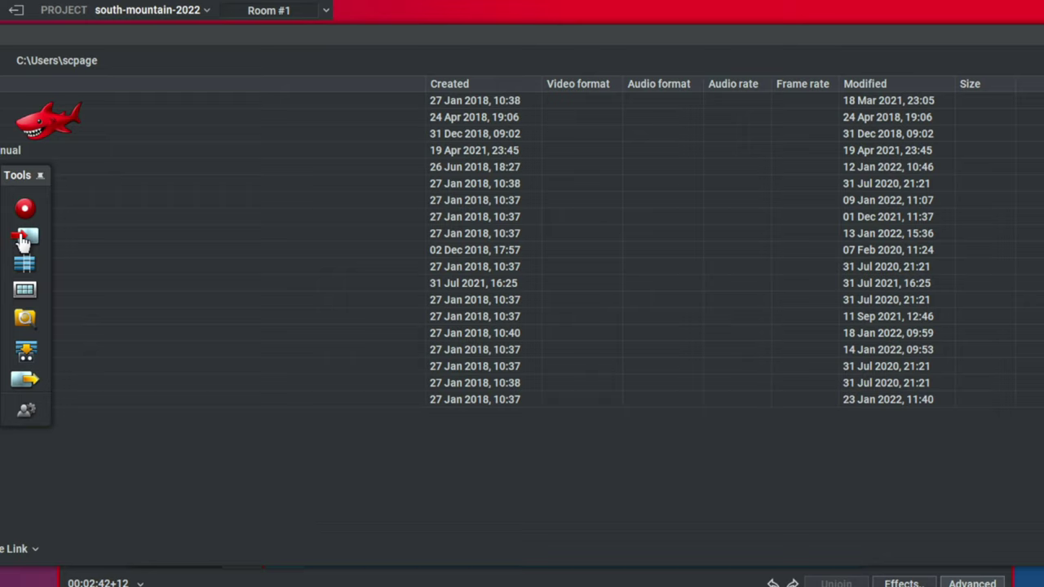
pyautogui.click(24, 236)
pyautogui.moveTo(804, 42); pyautogui.dragTo(455, 91)
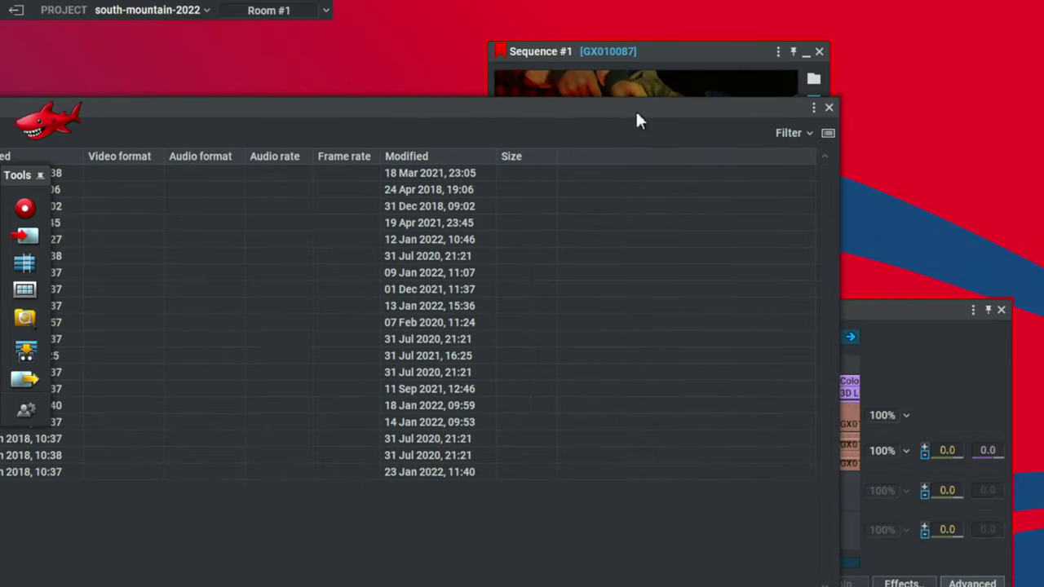
pyautogui.click(835, 106)
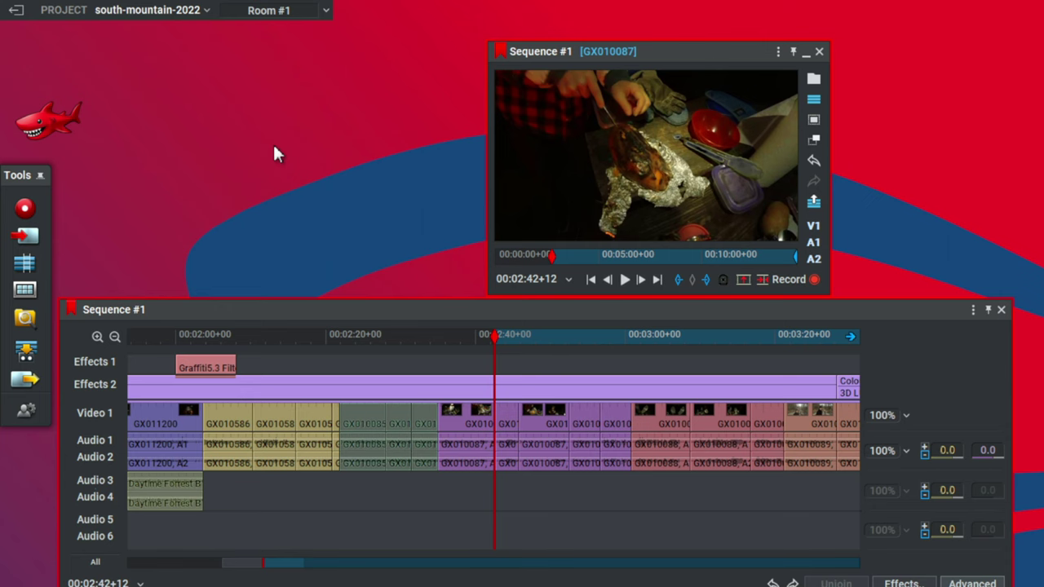
pyautogui.hotkey('alt', 'v')
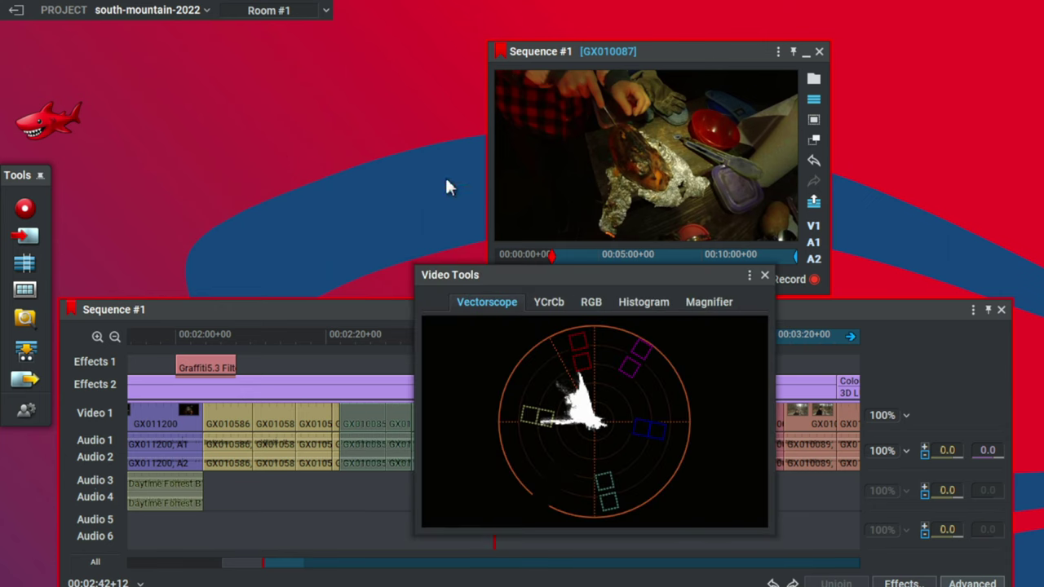
pyautogui.moveTo(595, 274); pyautogui.dragTo(261, 45)
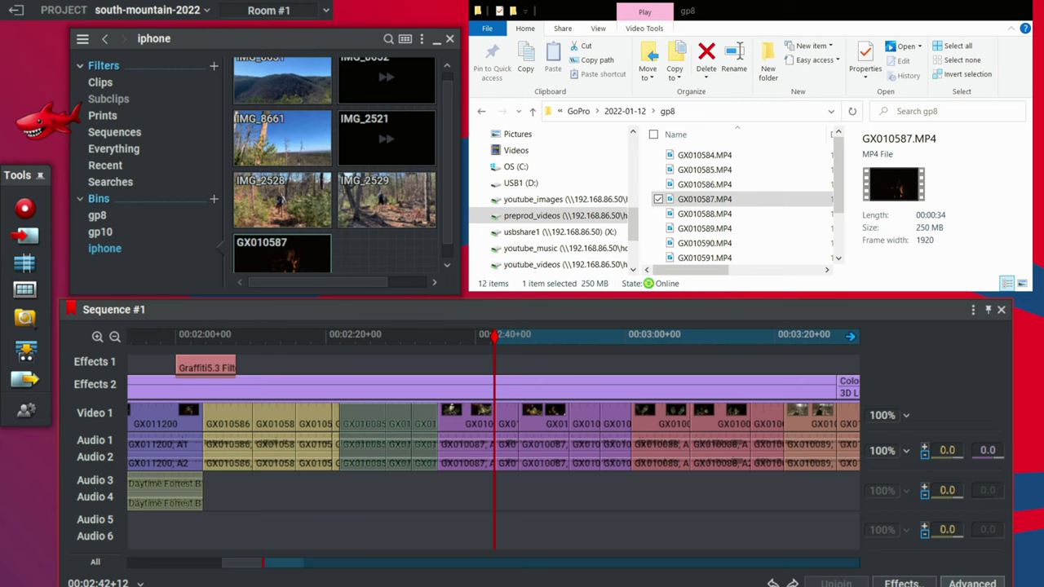
# Step: Show the Videos folder in File Explorer and open Lightworks' import file browser with Ctrl+I
pyautogui.click(515, 150)
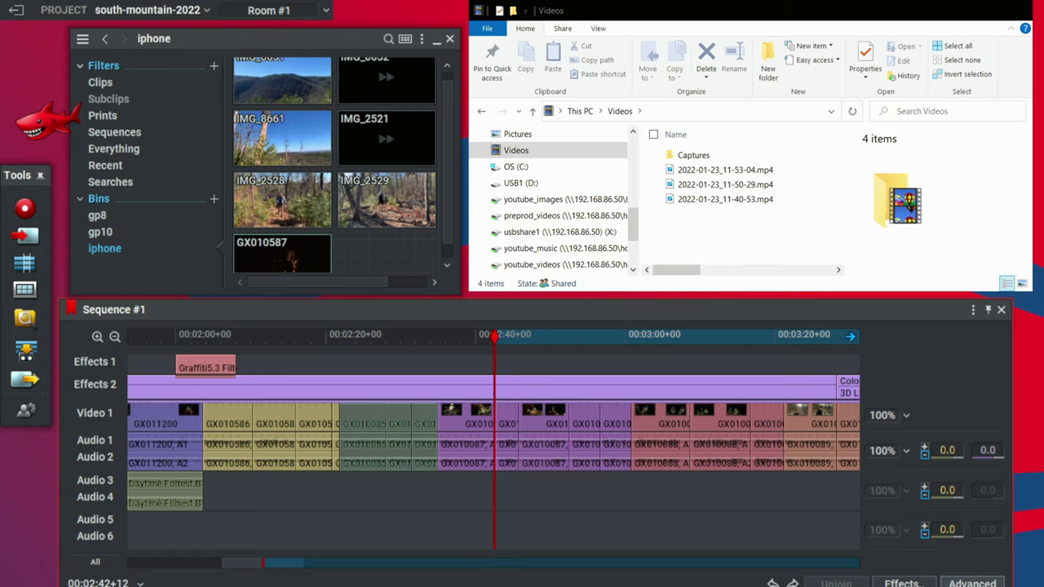
pyautogui.hotkey('ctrl', 'i')
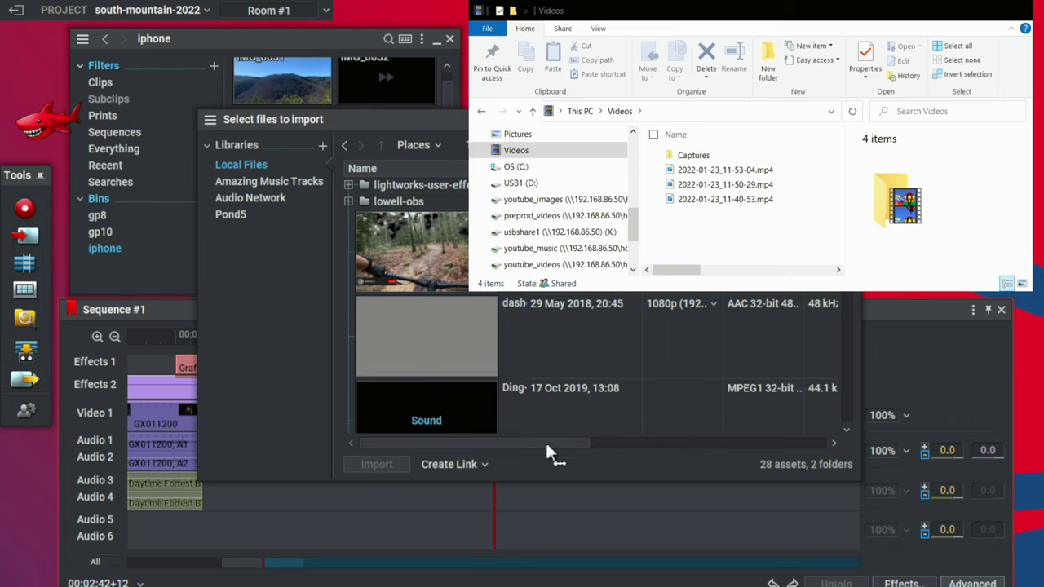
# Step: Import the IMG_0953 car clip from the lowell-obs folder into a new Bin #4
pyautogui.moveTo(552, 449); pyautogui.dragTo(457, 448)
pyautogui.click(398, 202)
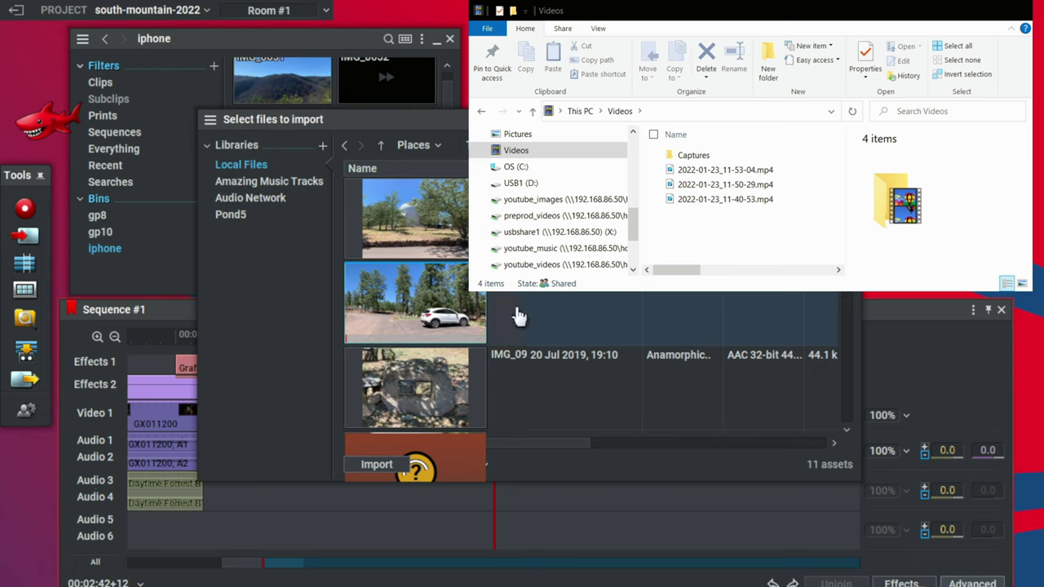
pyautogui.doubleClick(447, 320)
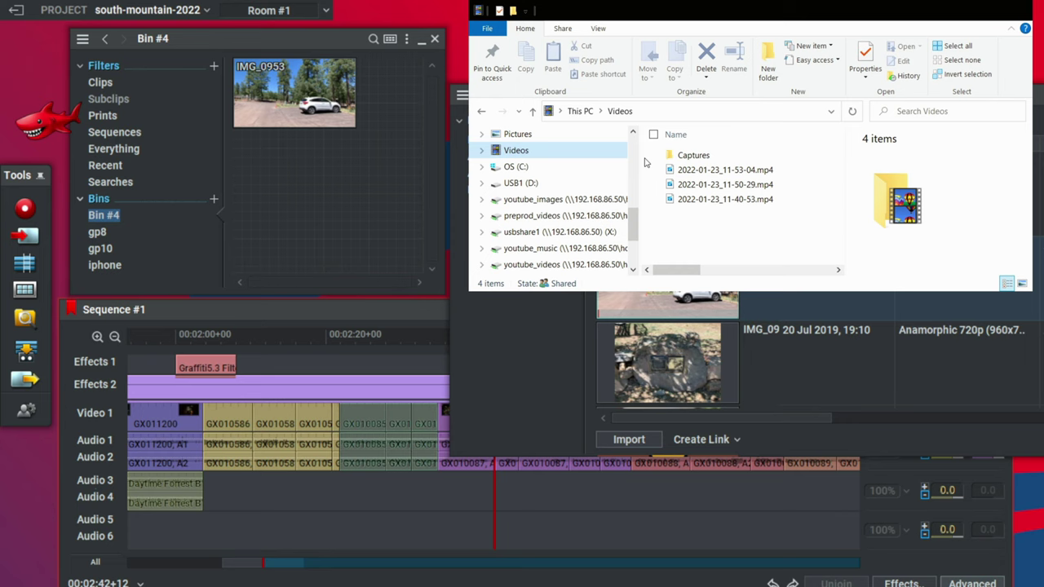
# Step: Navigate to preprod_videos > GoPro > 2022-01-12 > gp10 and select GX010084.MP4 through GX010087.MP4
pyautogui.moveTo(634, 228); pyautogui.dragTo(630, 258)
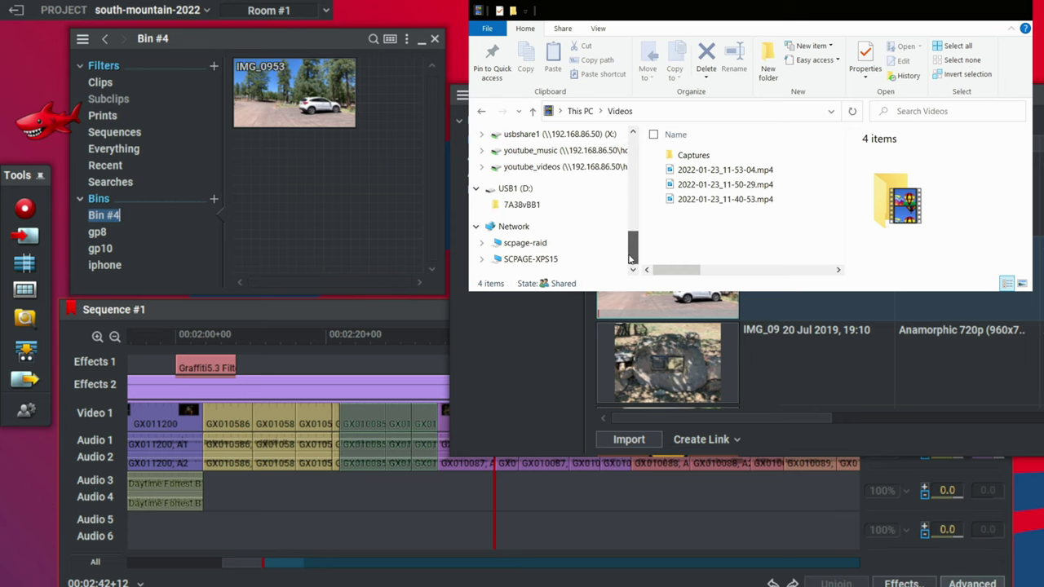
pyautogui.scroll(2, 557, 188)
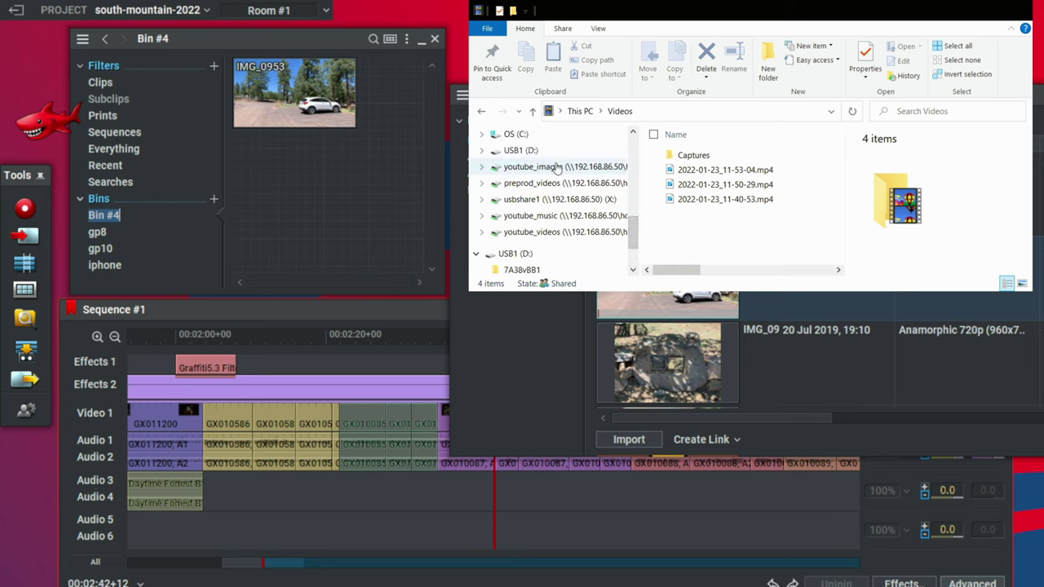
pyautogui.click(543, 186)
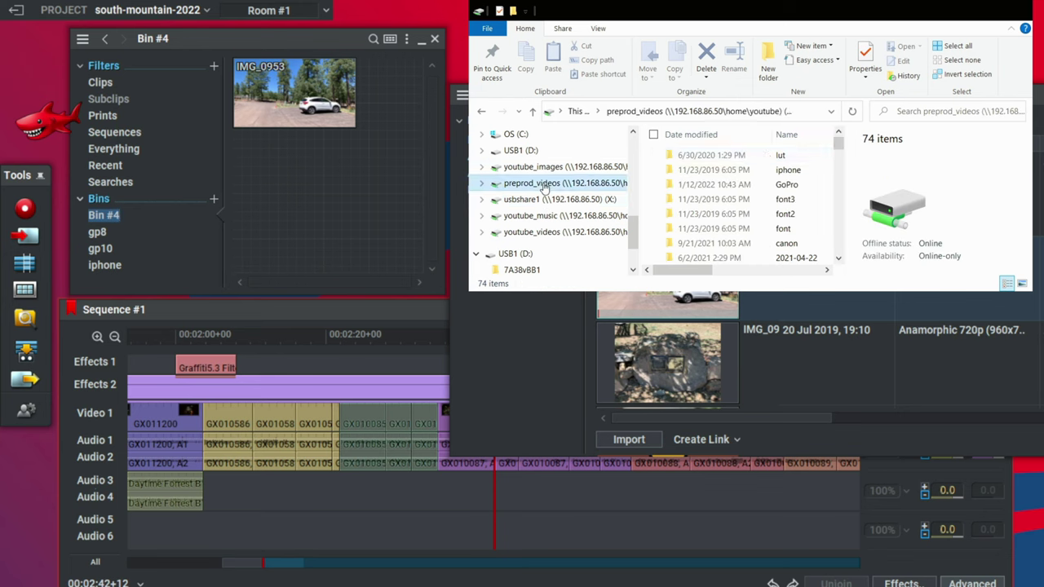
pyautogui.doubleClick(721, 185)
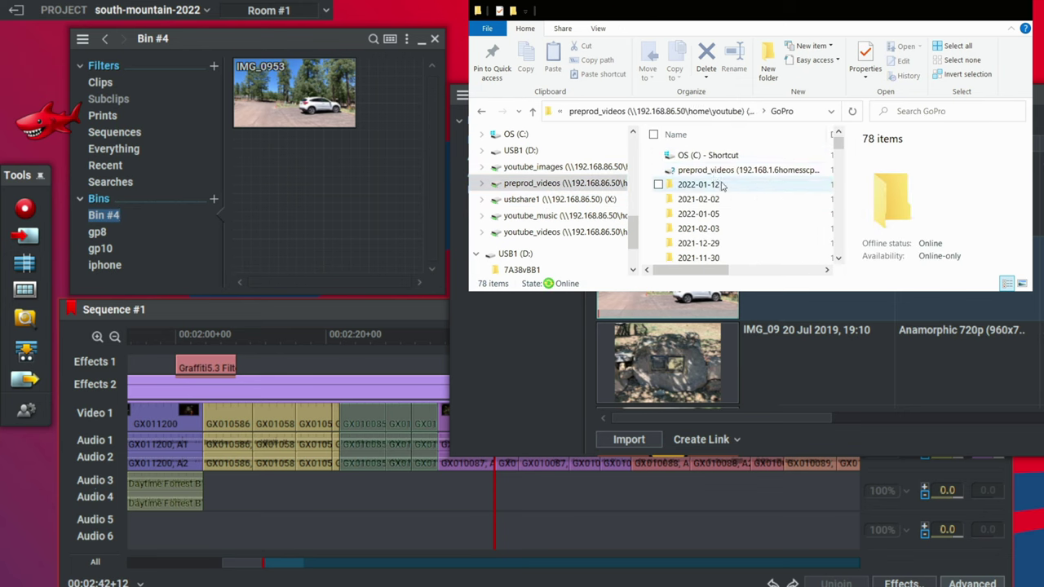
pyautogui.doubleClick(718, 185)
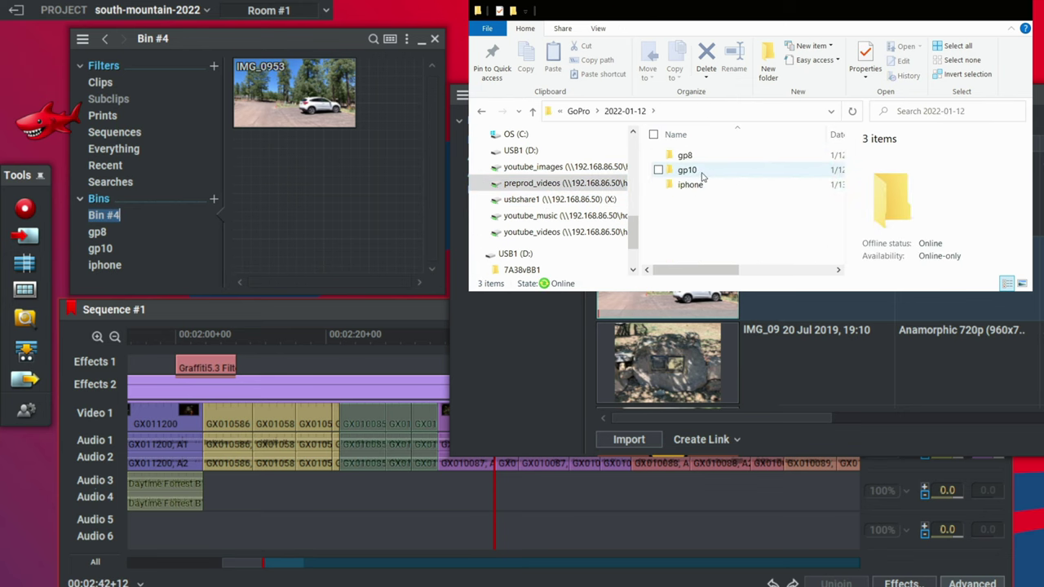
pyautogui.doubleClick(702, 174)
pyautogui.click(721, 160)
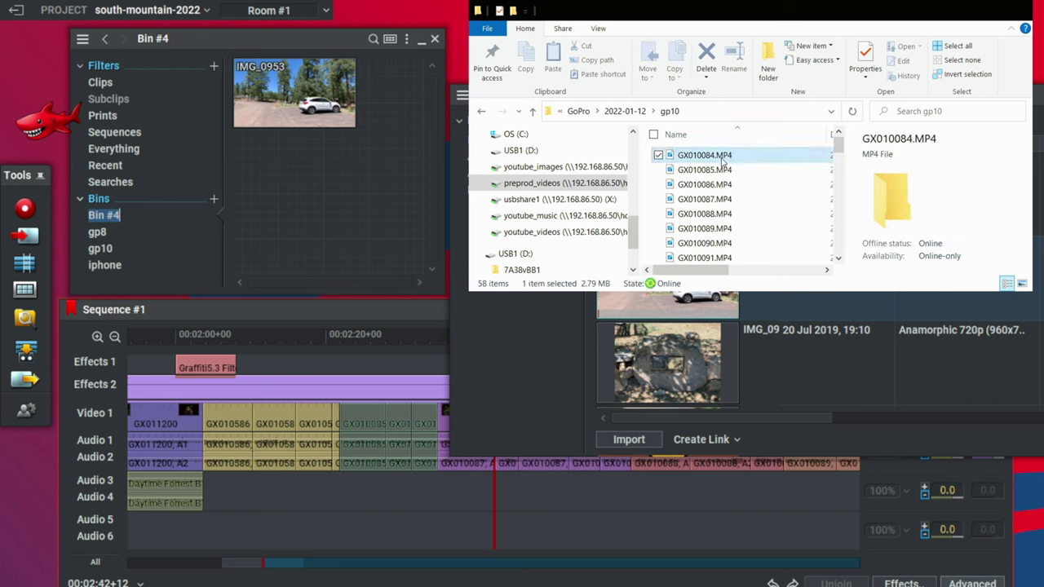
pyautogui.keyDown('shift'); pyautogui.click(707, 200); pyautogui.keyUp('shift')
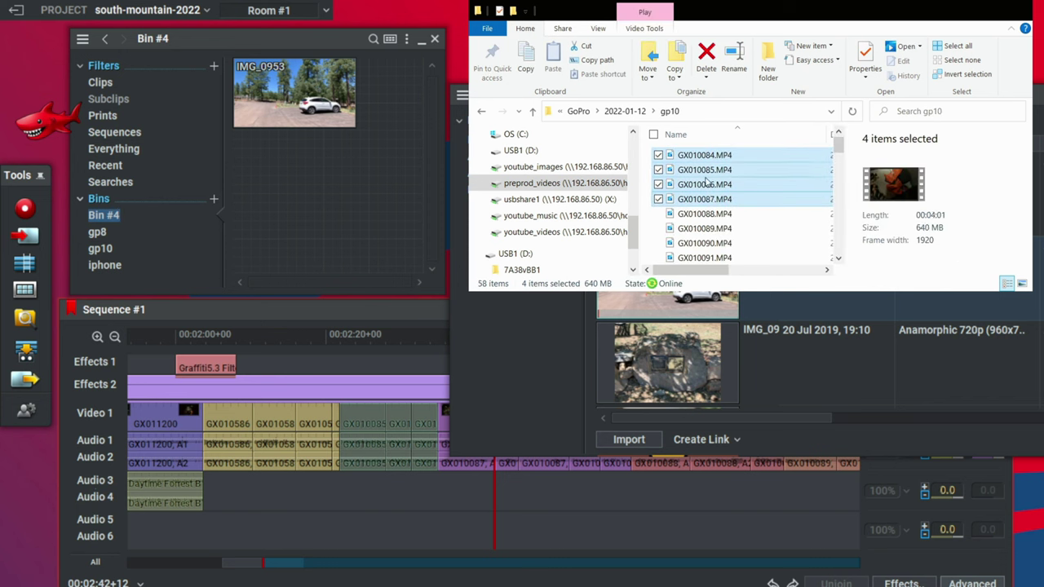
# Step: Create a new bin named gppreprod
pyautogui.click(213, 198)
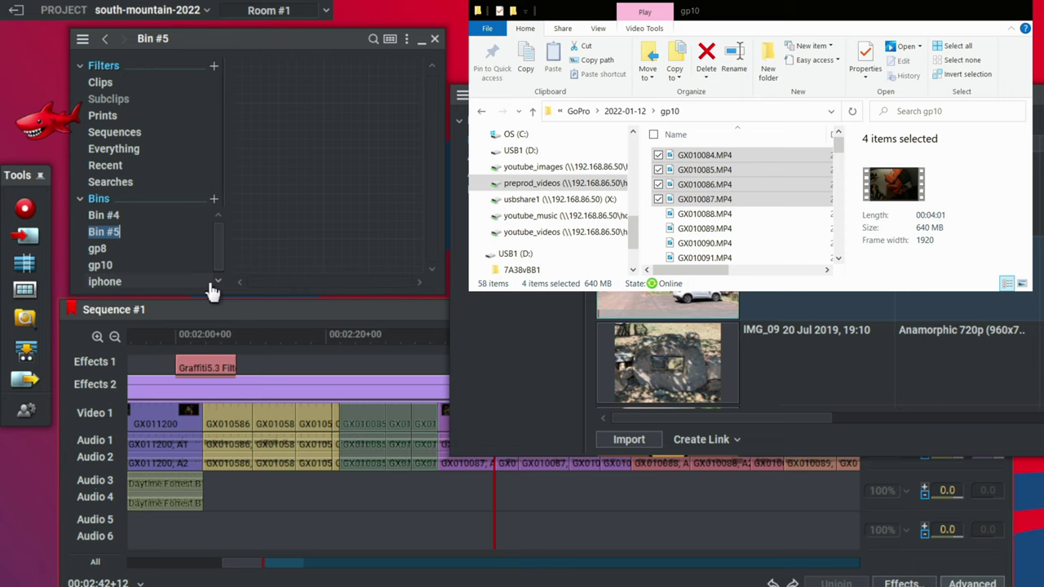
pyautogui.write('gppreprod')
pyautogui.press('Return')
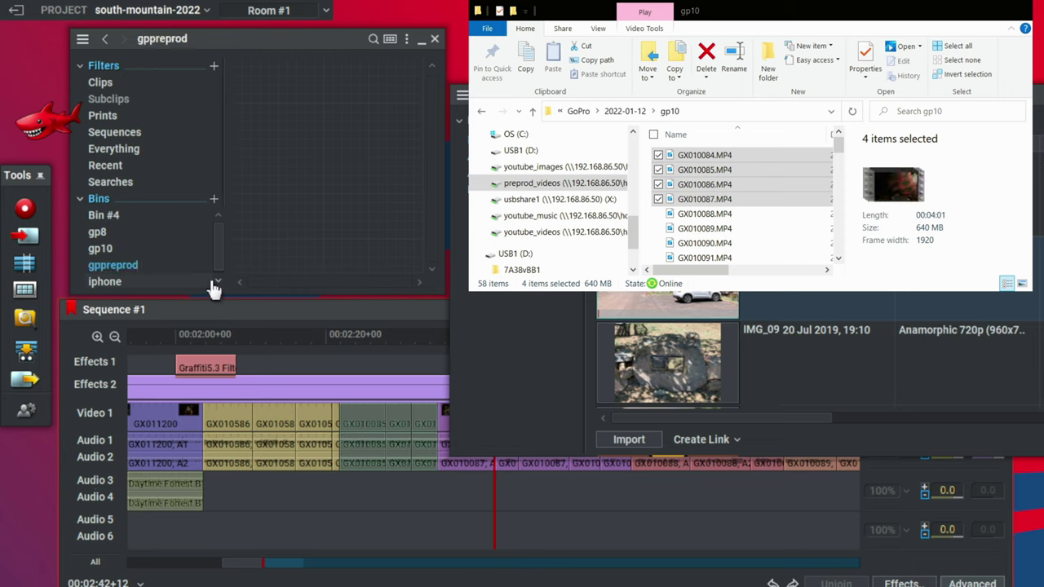
# Step: Drag the selected gp10 clips from Explorer into the gppreprod bin
pyautogui.moveTo(701, 169); pyautogui.dragTo(106, 264)
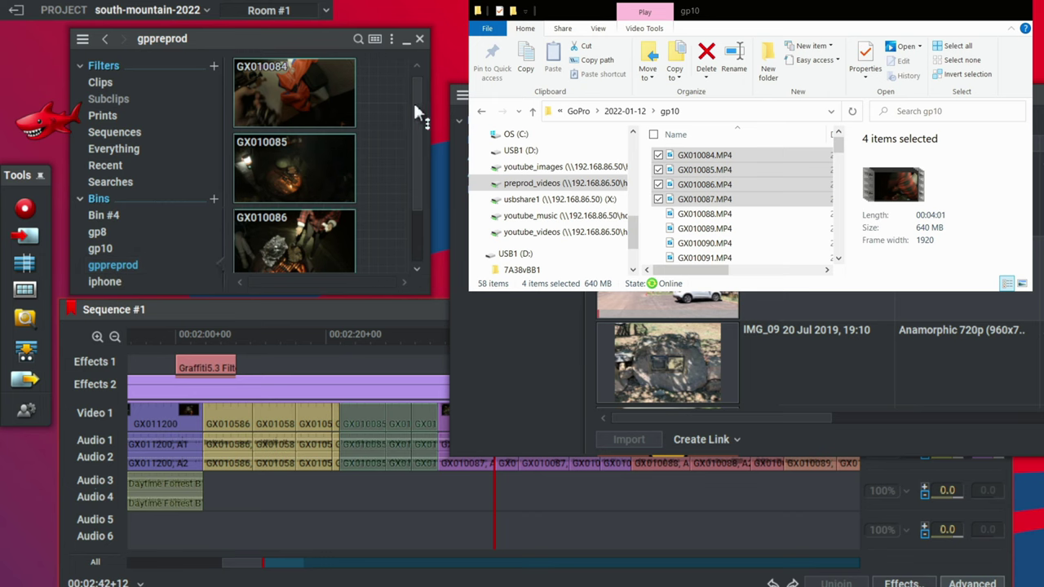
pyautogui.moveTo(261, 122)
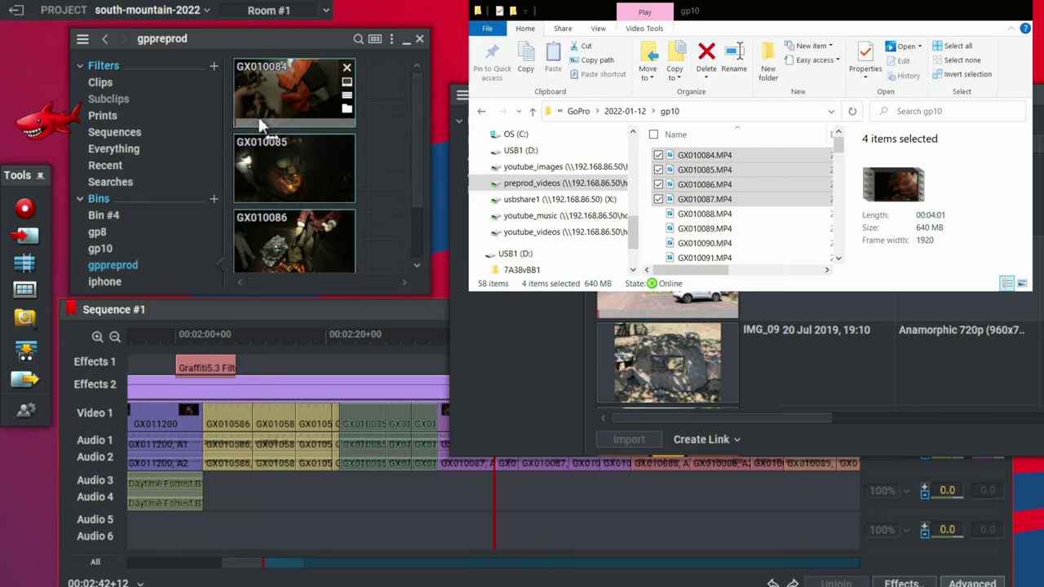
pyautogui.click(785, 289)
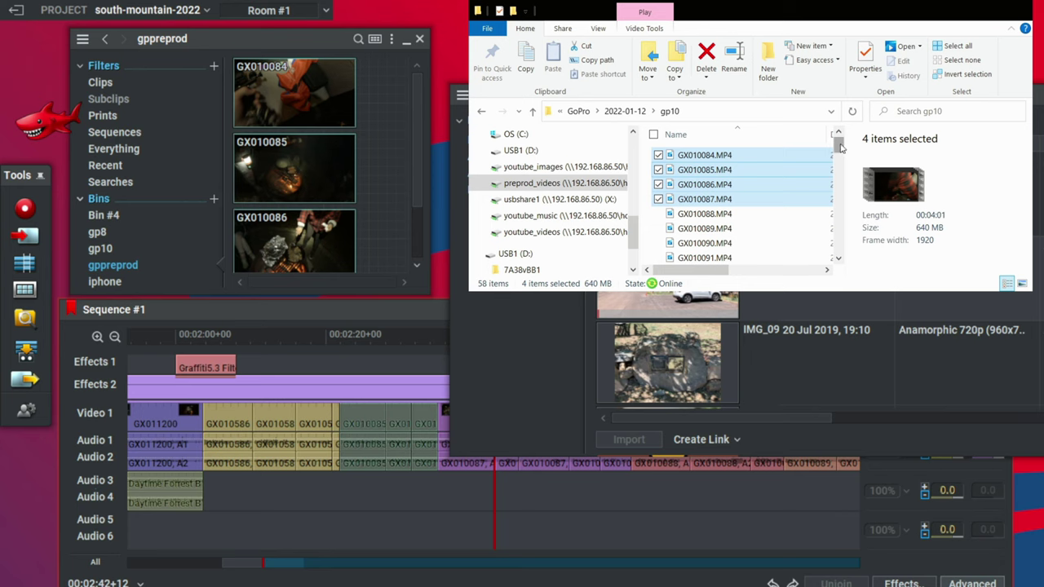
pyautogui.moveTo(840, 147); pyautogui.dragTo(834, 196)
# Step: Scroll the gp10 file list and re-sort it by the Size column
pyautogui.hscroll(3, 693, 277)
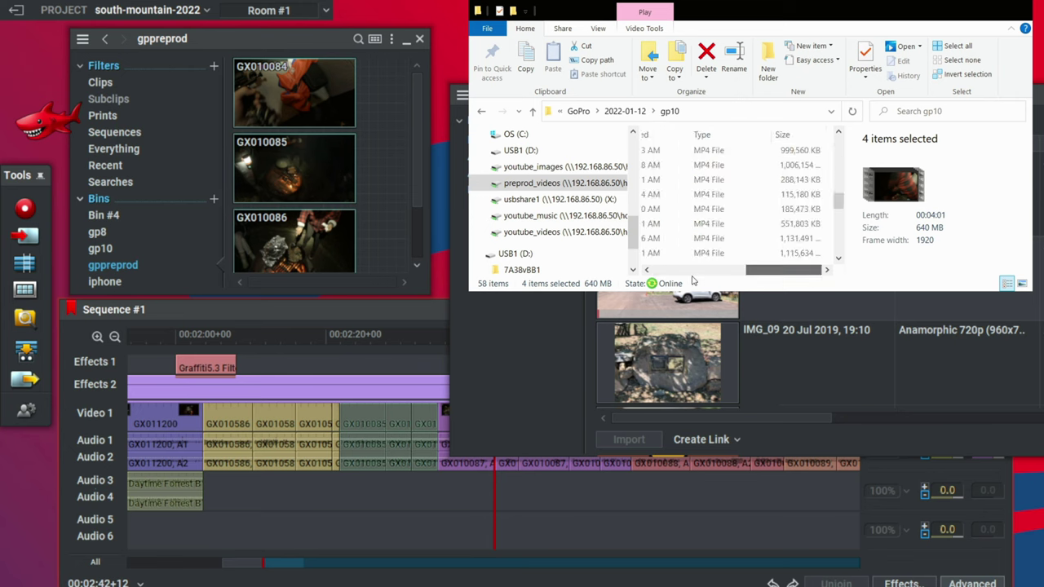
pyautogui.moveTo(783, 270); pyautogui.dragTo(819, 274)
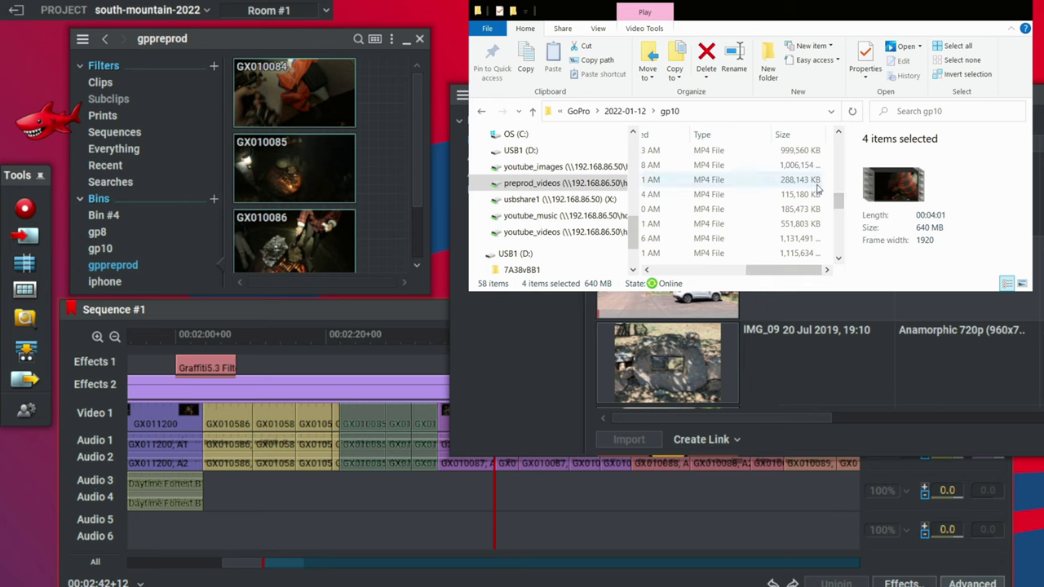
pyautogui.click(785, 135)
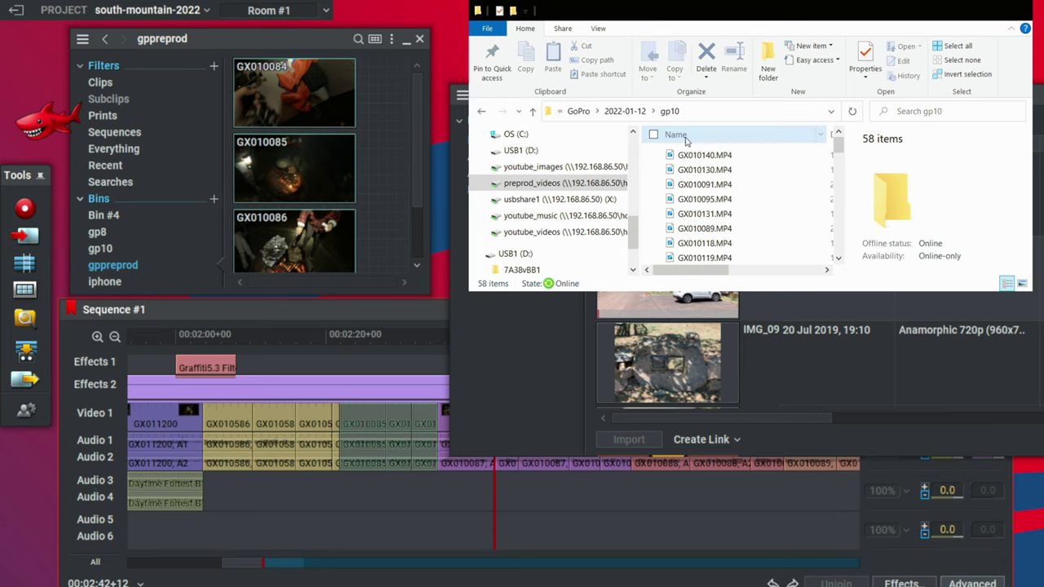
pyautogui.moveTo(702, 272); pyautogui.dragTo(832, 259)
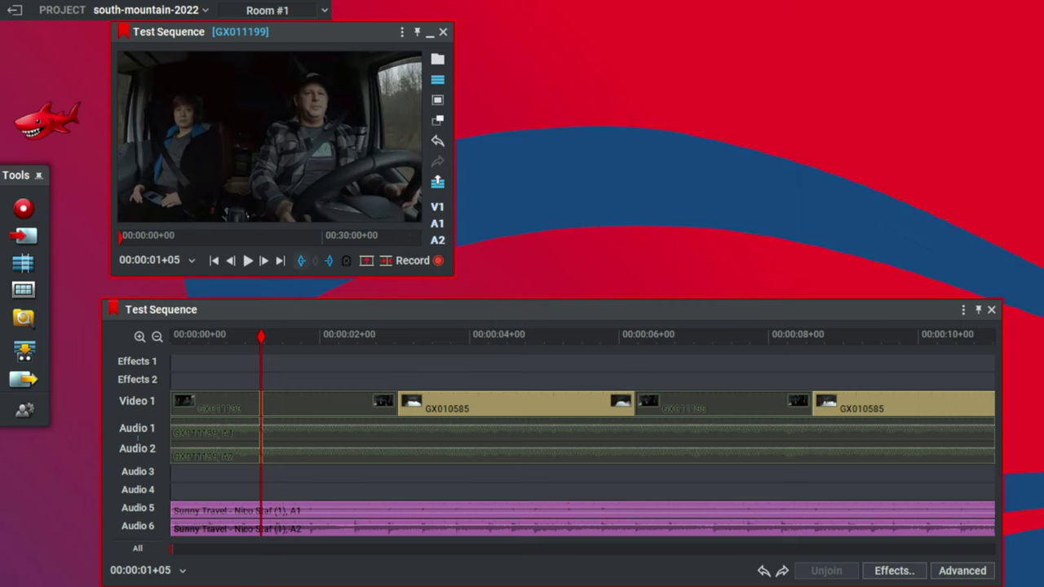
# Step: Mark in and out points around a short section of the Test Sequence
pyautogui.click(302, 261)
pyautogui.moveTo(269, 332); pyautogui.dragTo(296, 347)
pyautogui.click(329, 262)
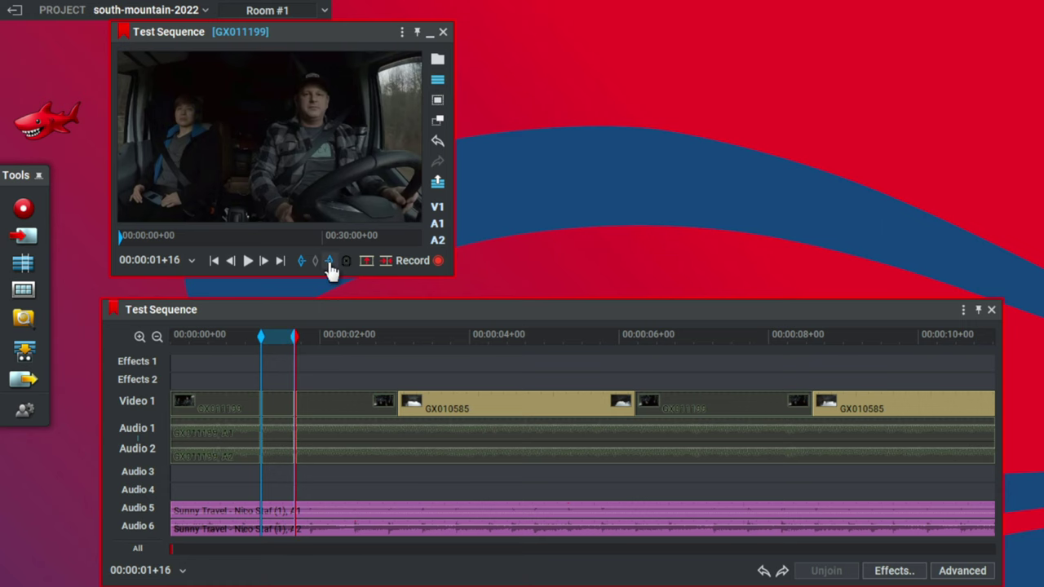
# Step: Apply a Colour 3D LUT effect to the marked section using GC Apex Protune-to-709
pyautogui.click(904, 572)
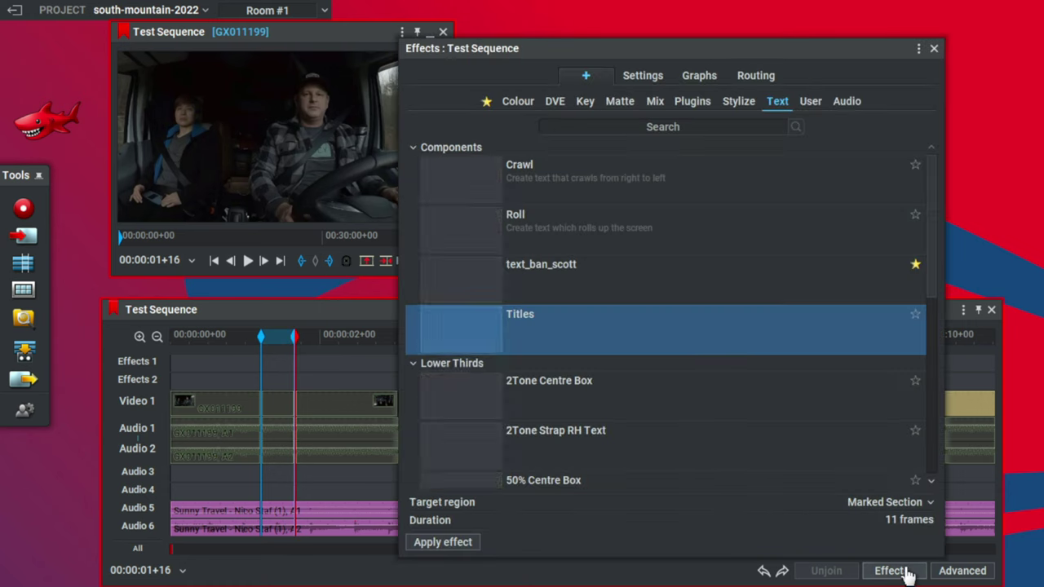
pyautogui.click(518, 103)
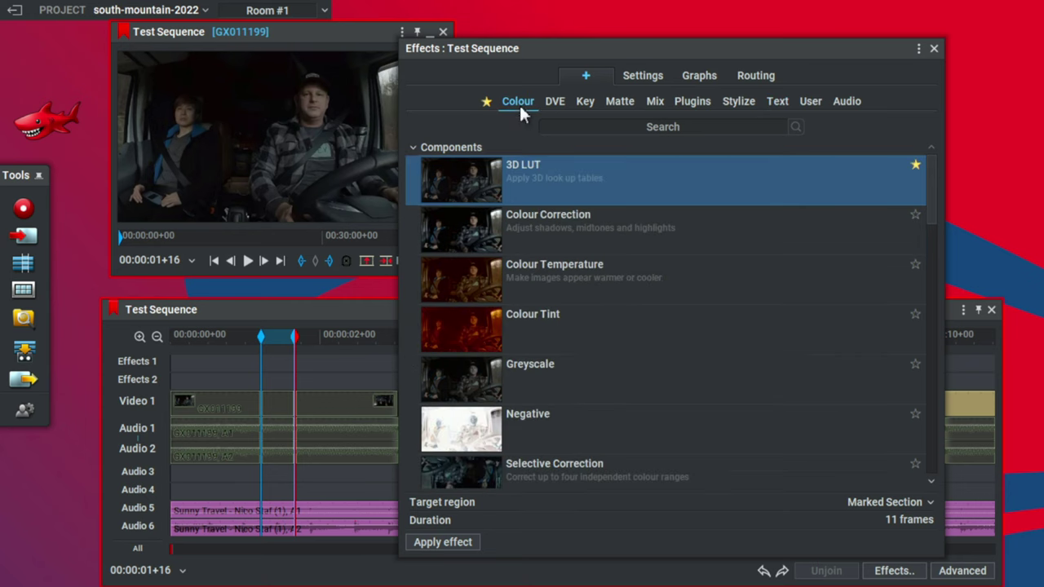
pyautogui.doubleClick(542, 180)
pyautogui.click(896, 131)
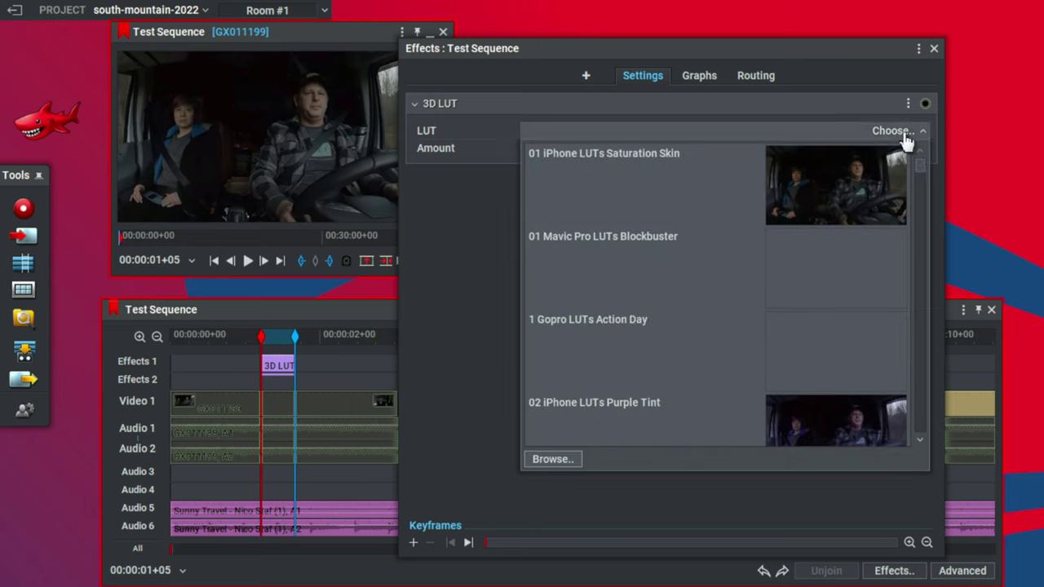
pyautogui.moveTo(916, 160); pyautogui.dragTo(862, 347)
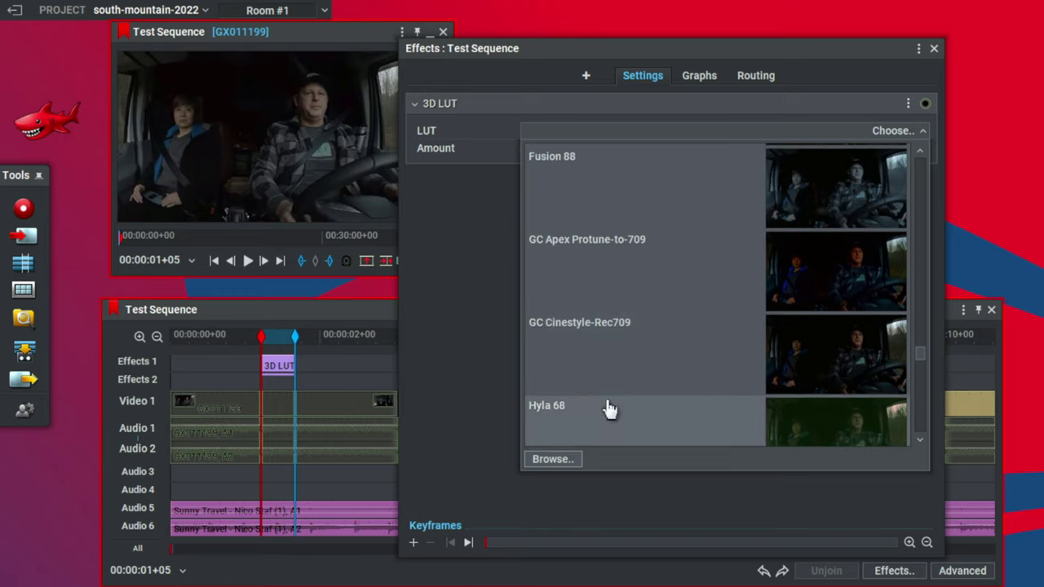
pyautogui.click(619, 256)
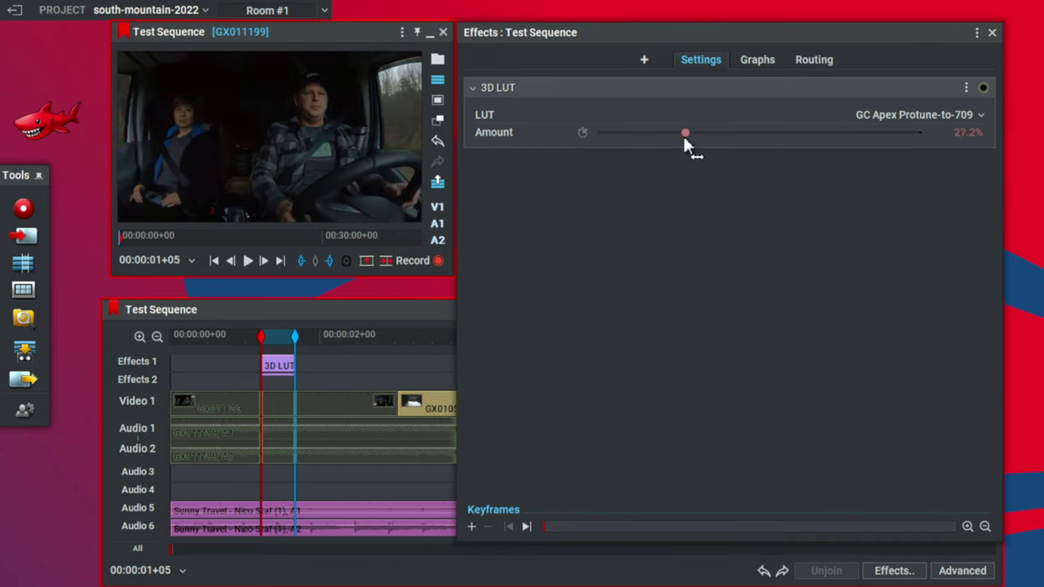
# Step: Set the LUT amount to 40%, compare it at 0%, then restore 40%
pyautogui.click(970, 138)
pyautogui.write('40')
pyautogui.press('Return')
pyautogui.press('Return')
pyautogui.moveTo(727, 132); pyautogui.dragTo(583, 134)
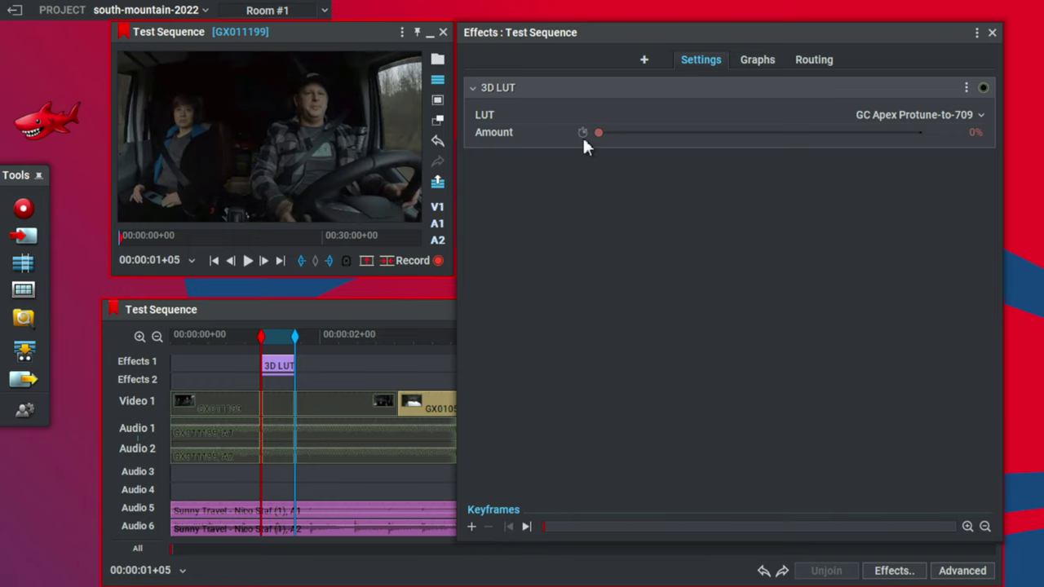
pyautogui.click(974, 132)
pyautogui.write('40')
pyautogui.press('Return')
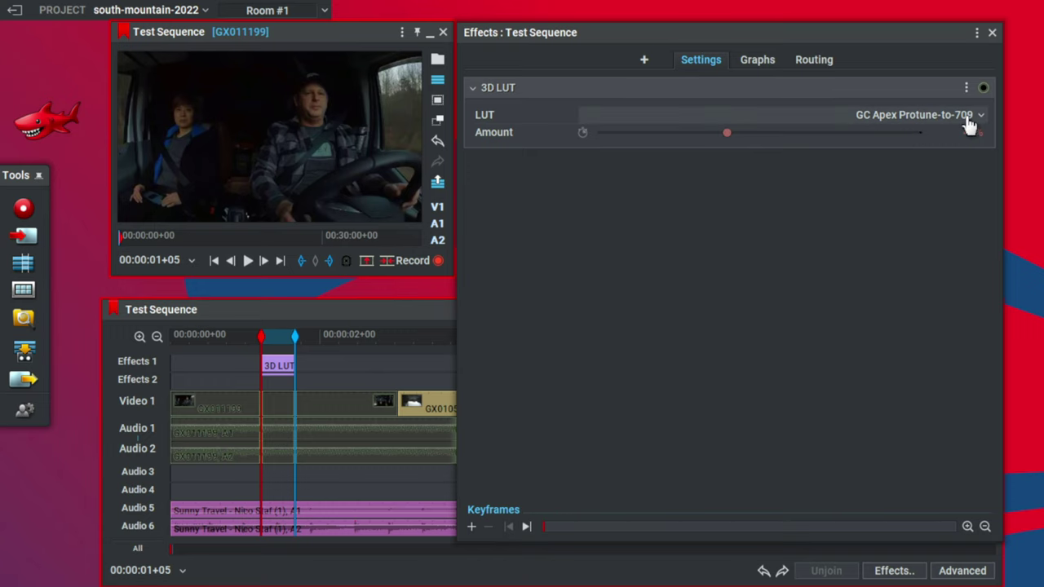
pyautogui.click(991, 32)
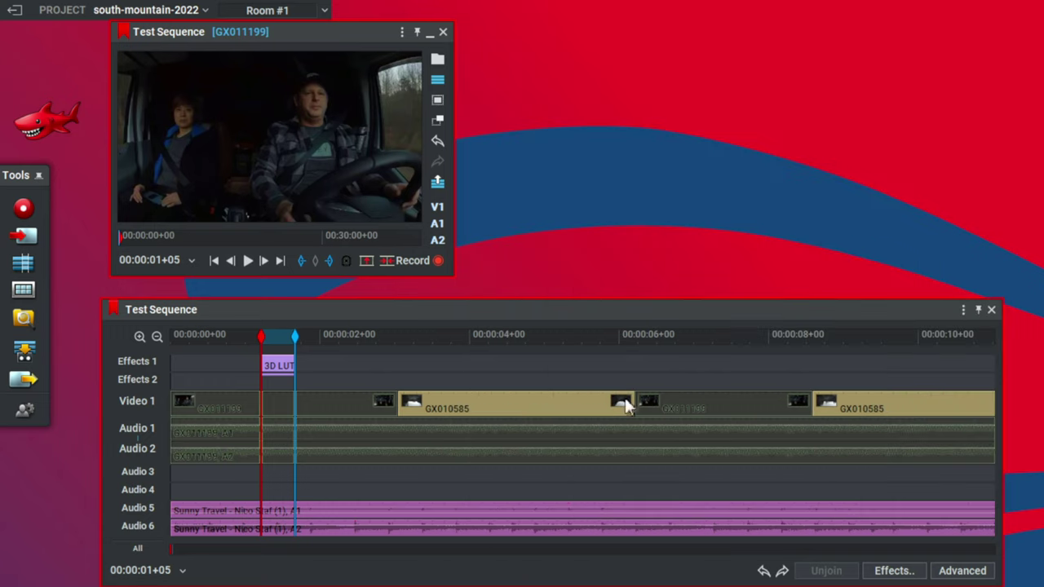
# Step: Remove the 3D LUT effect from the Test Sequence, clear the in/out marks, and scrub the start
pyautogui.rightClick(276, 366)
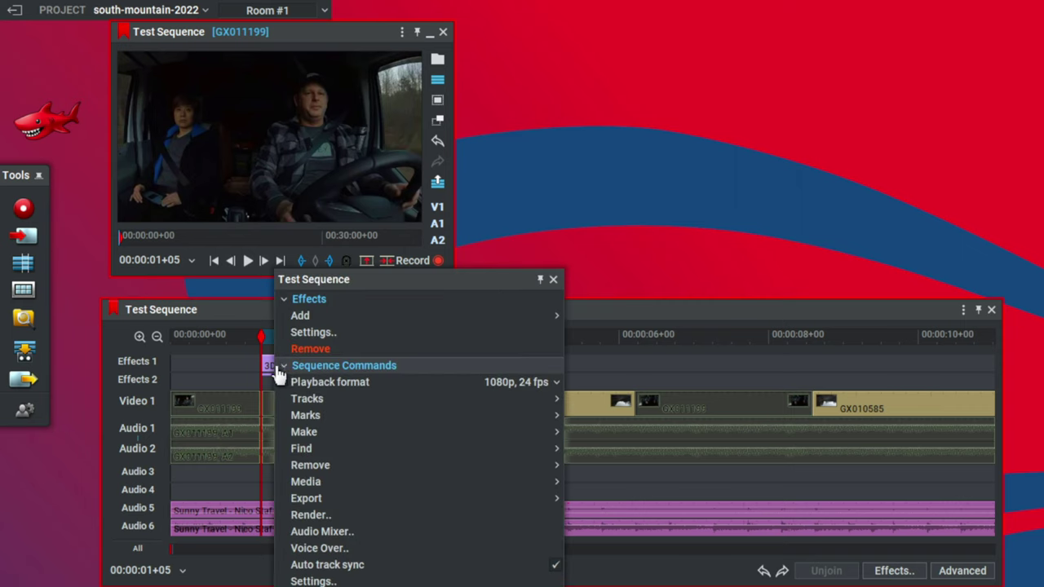
pyautogui.click(327, 349)
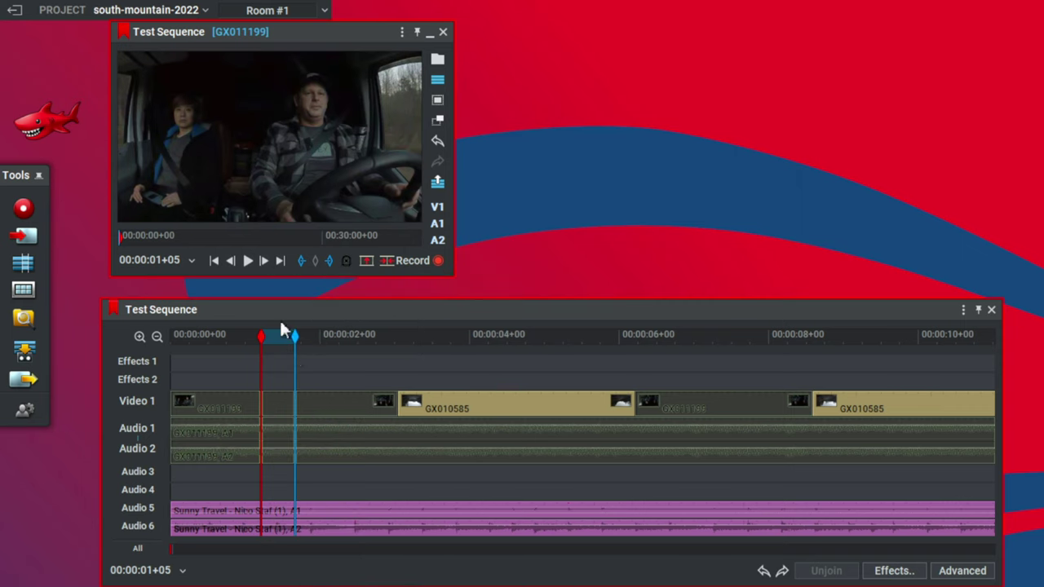
pyautogui.click(316, 261)
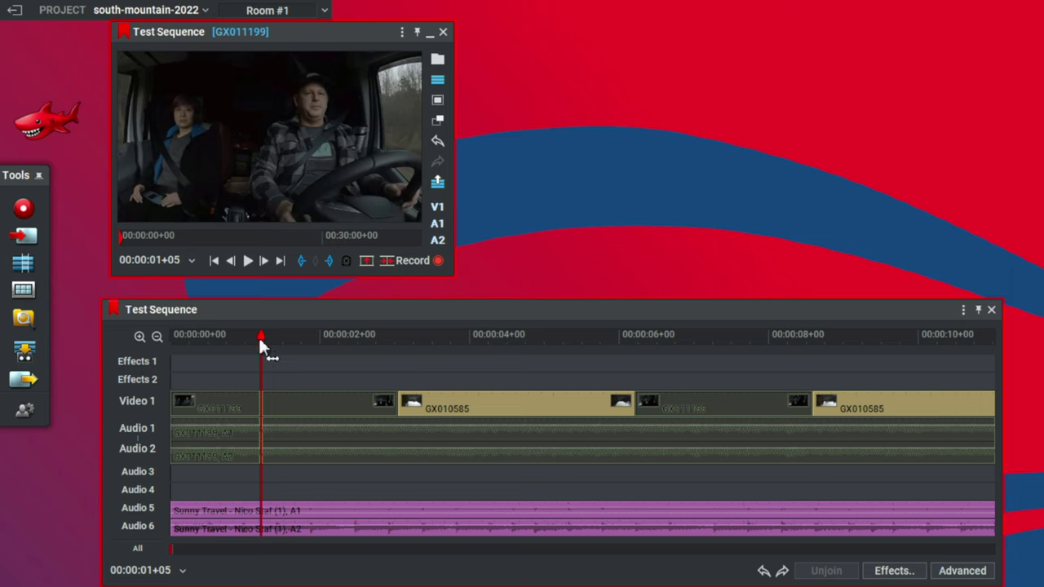
pyautogui.moveTo(259, 337); pyautogui.dragTo(270, 409)
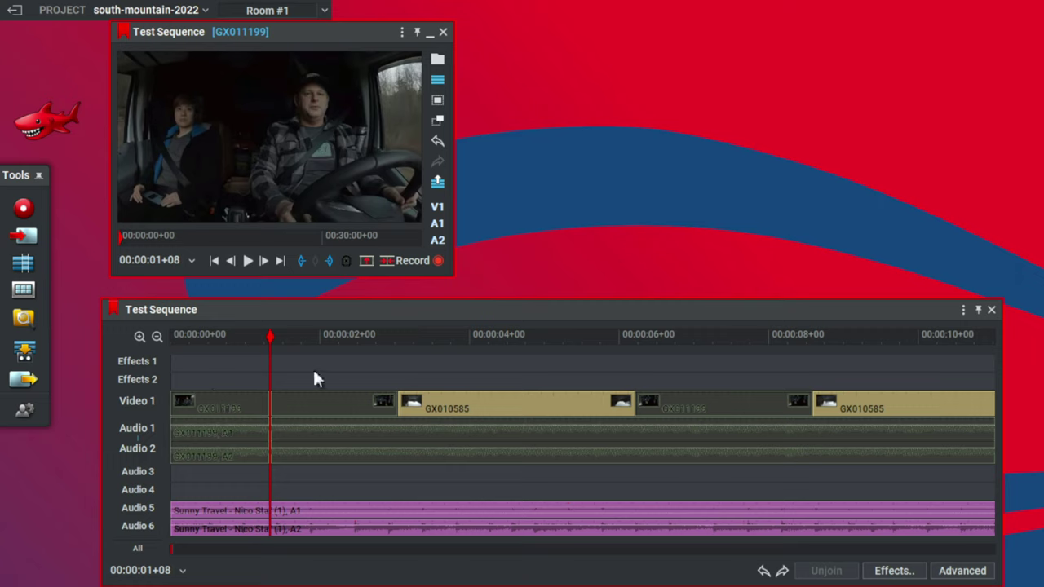
# Step: Choose GC Apex Protune-to-709 as the project's Viewing LUT and switch it on
pyautogui.click(49, 18)
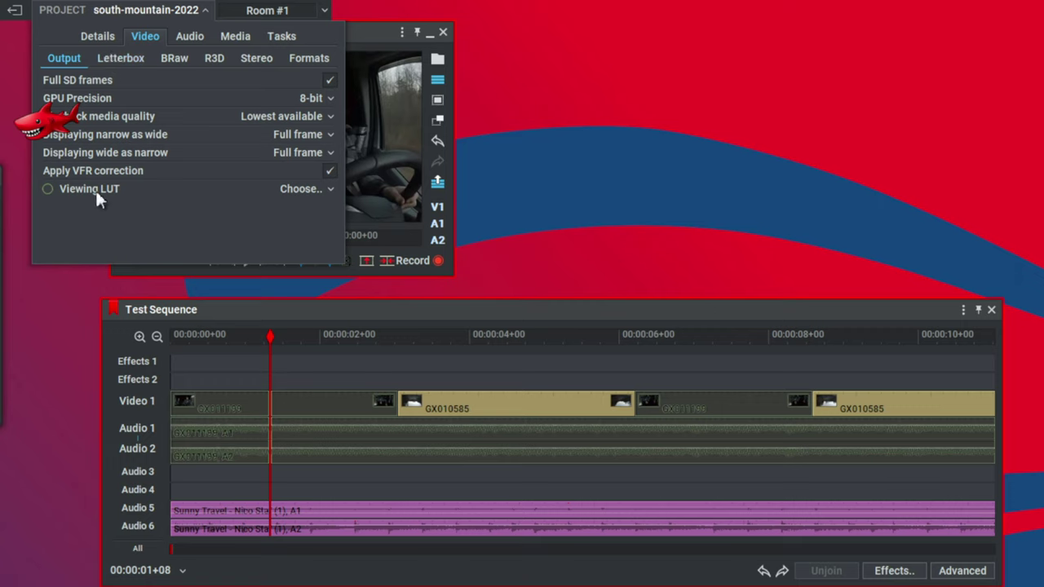
pyautogui.click(329, 192)
pyautogui.moveTo(327, 225); pyautogui.dragTo(321, 424)
pyautogui.click(168, 236)
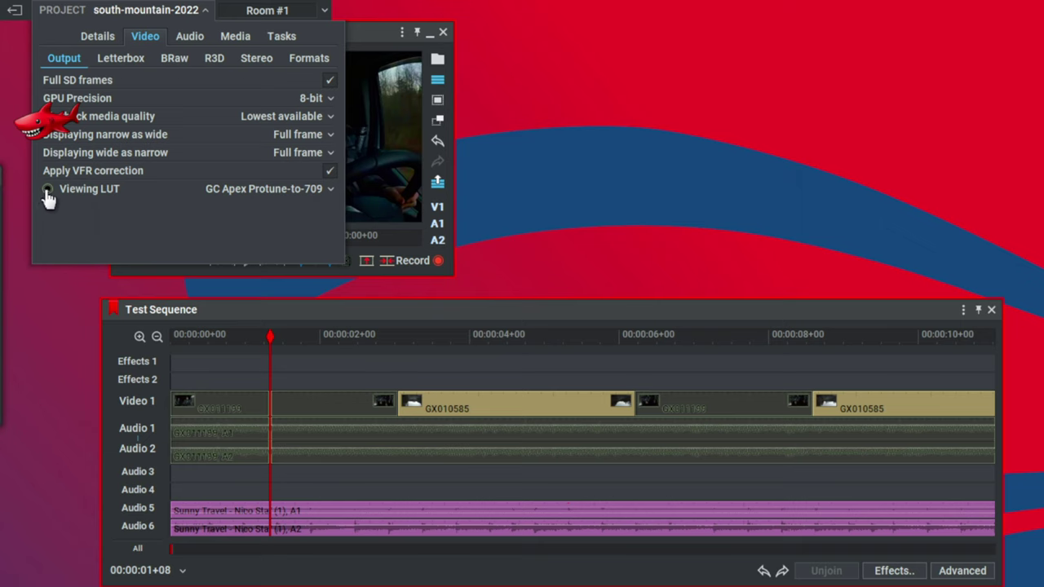
pyautogui.click(205, 10)
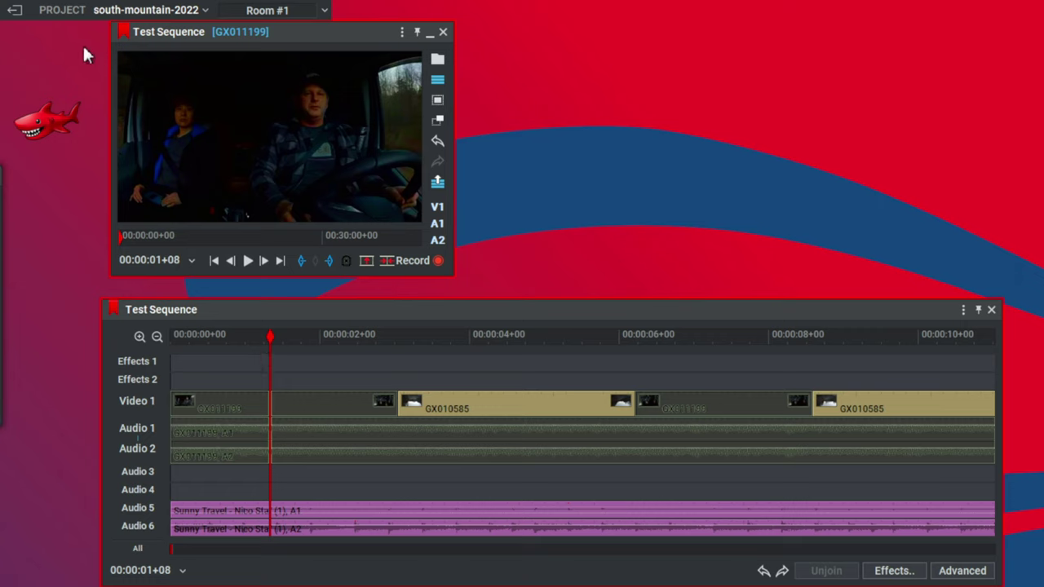
# Step: Move the viewer window to the right so it is fully visible
pyautogui.click(122, 11)
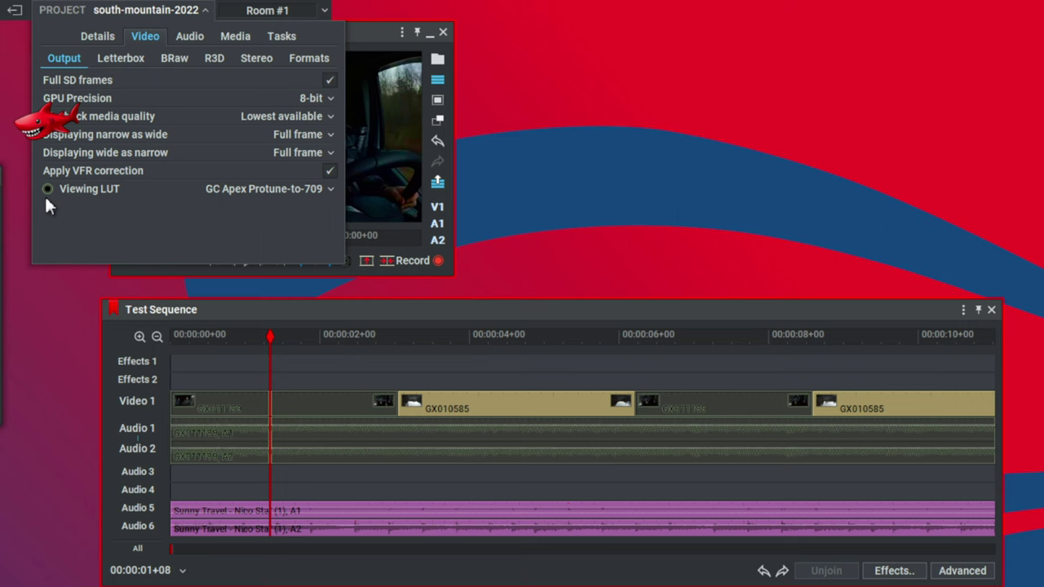
pyautogui.click(372, 36)
pyautogui.moveTo(372, 36); pyautogui.dragTo(710, 42)
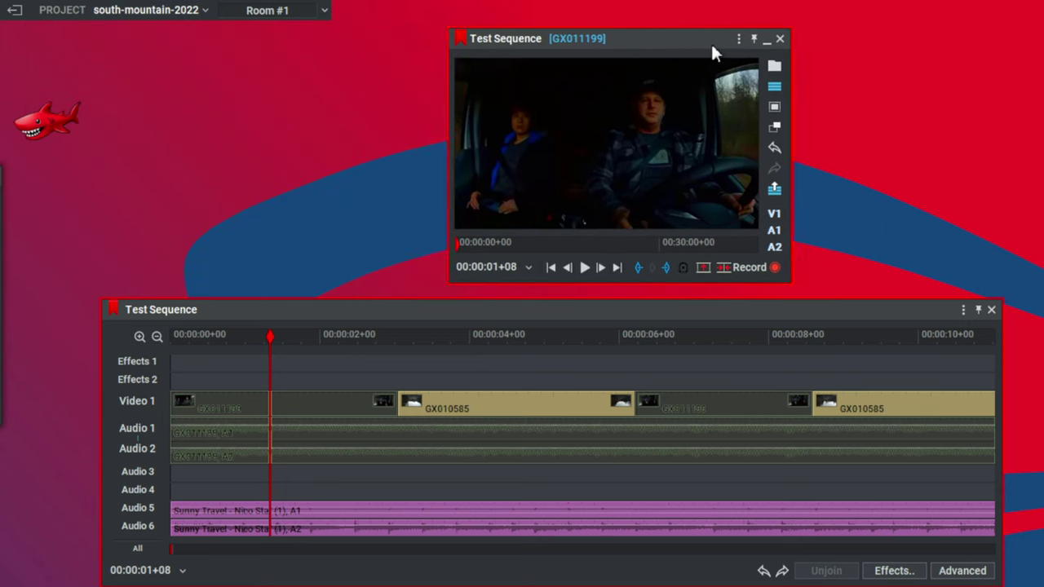
# Step: Toggle the Viewing LUT off and on twice to compare, then browse the available LUT list
pyautogui.click(65, 16)
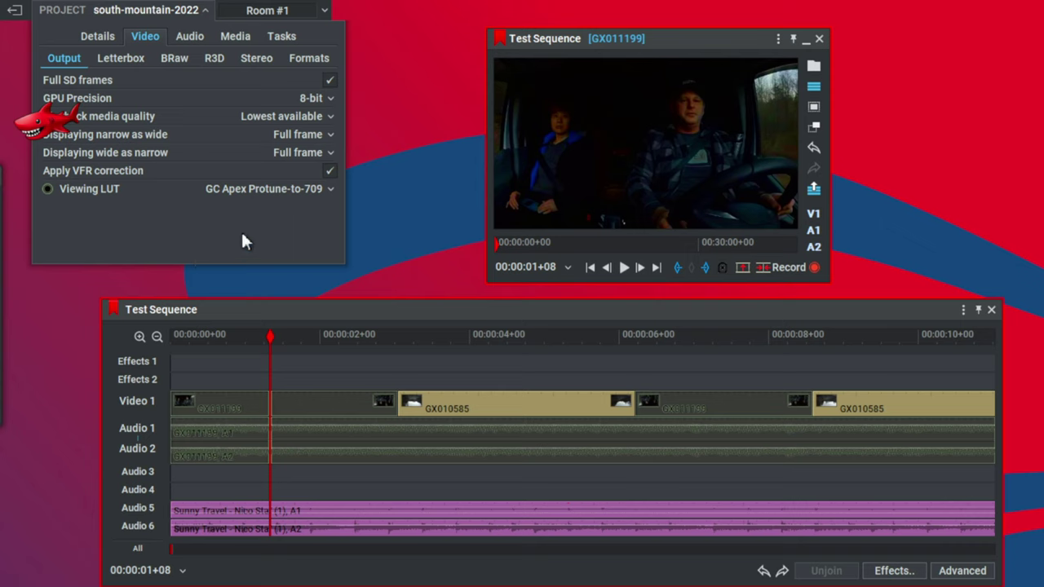
pyautogui.click(47, 192)
pyautogui.click(47, 193)
pyautogui.click(46, 193)
pyautogui.click(46, 194)
pyautogui.click(331, 193)
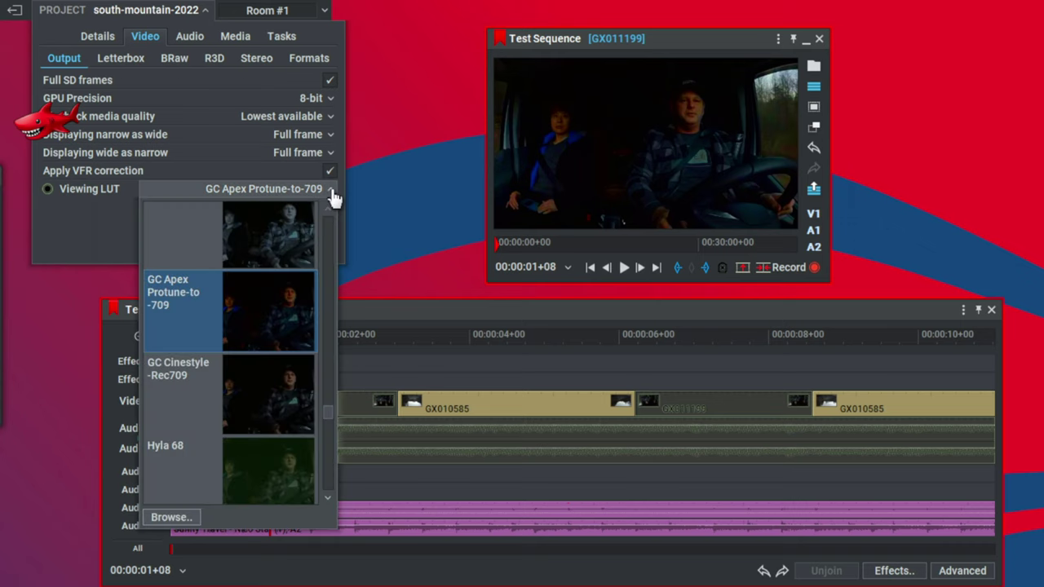
pyautogui.moveTo(324, 411); pyautogui.dragTo(324, 305)
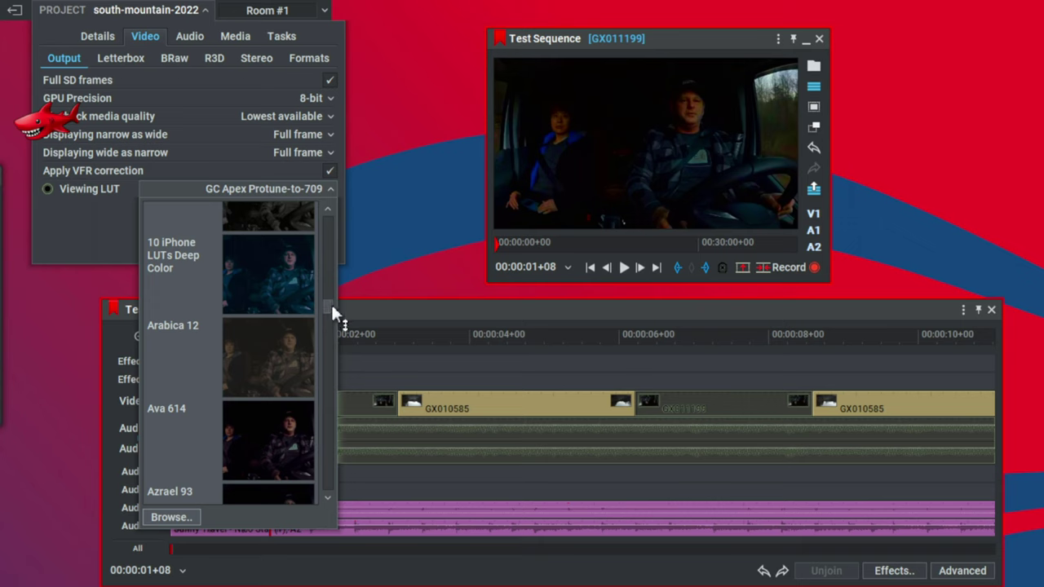
# Step: Close the Viewing LUT list, leaving GC Apex Protune-to-709 unchanged
pyautogui.click(79, 230)
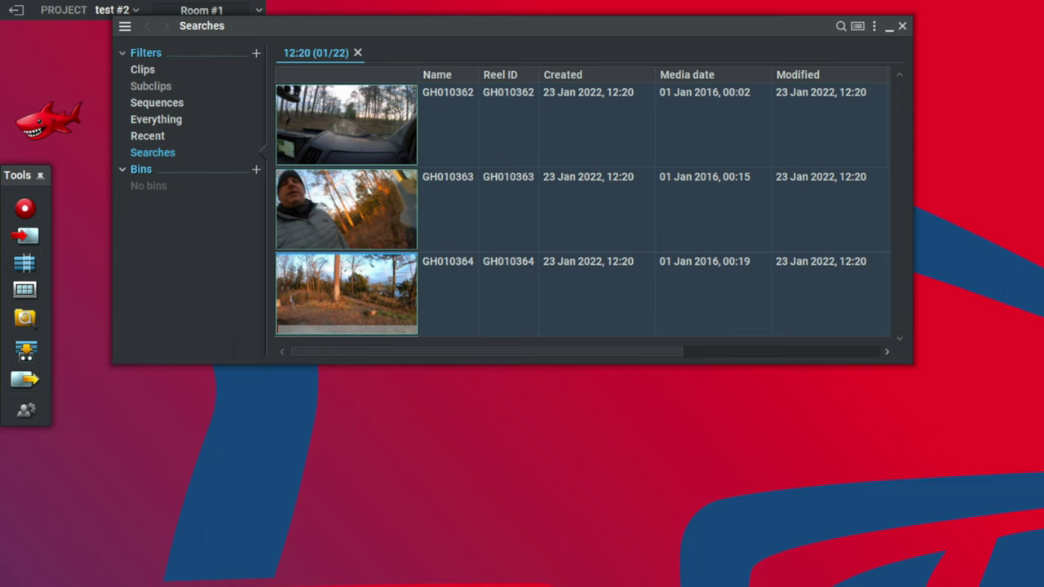
# Step: Make a new sequence from the three selected 59.94 fps search-result clips
pyautogui.hscroll(6, 750, 330)
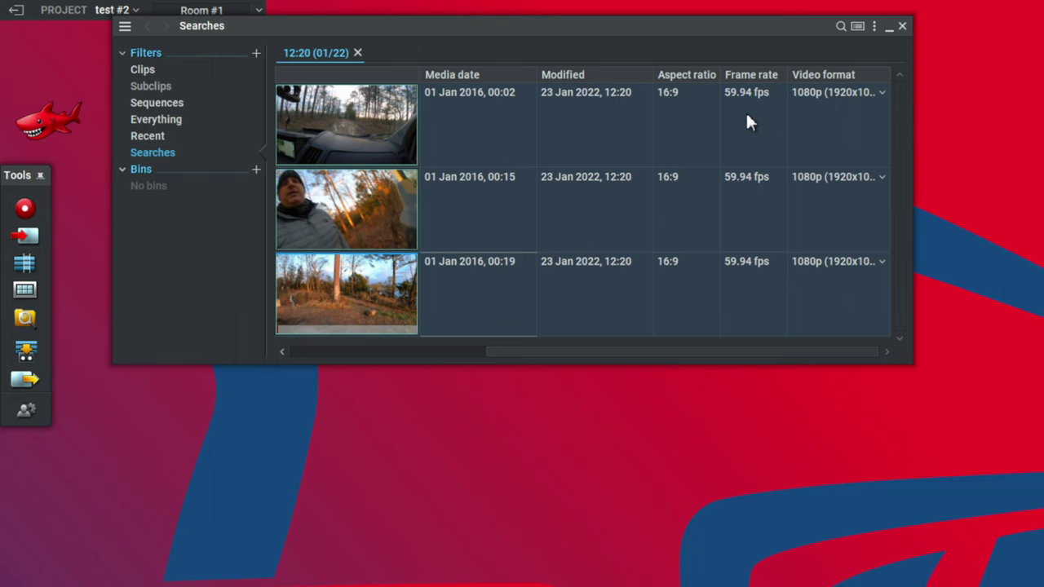
pyautogui.rightClick(382, 123)
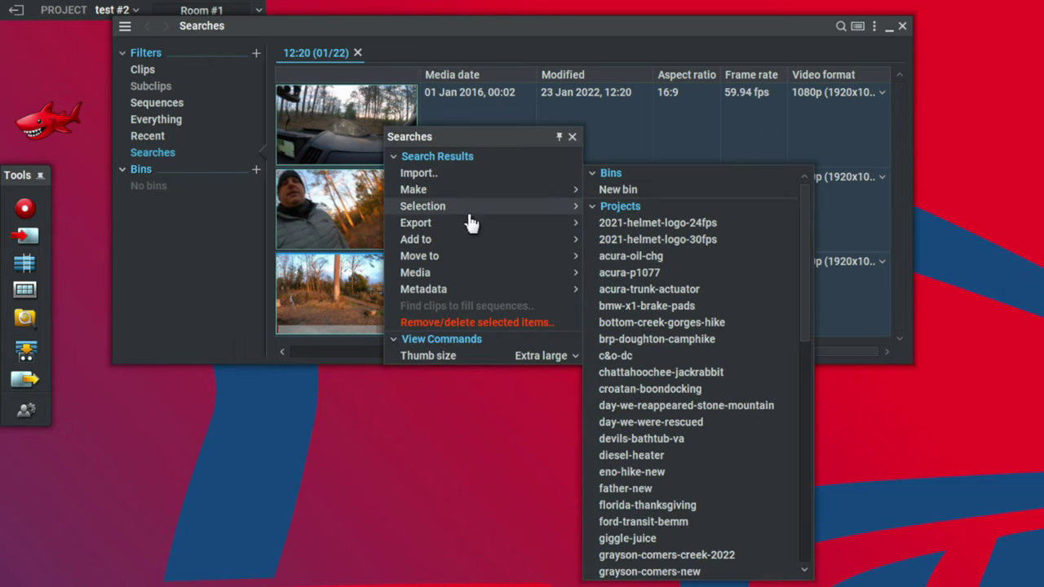
pyautogui.moveTo(469, 210)
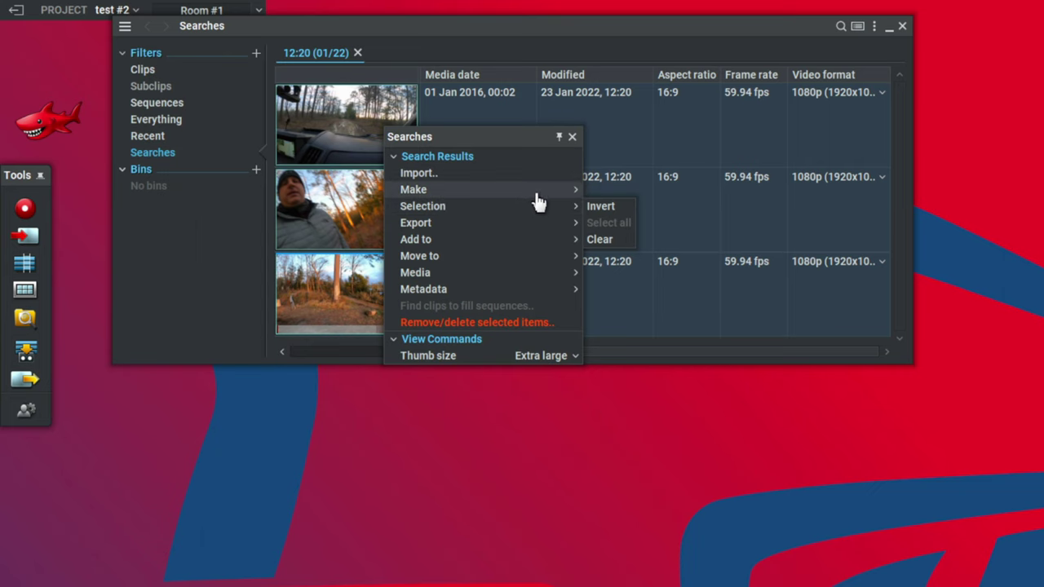
pyautogui.moveTo(561, 195)
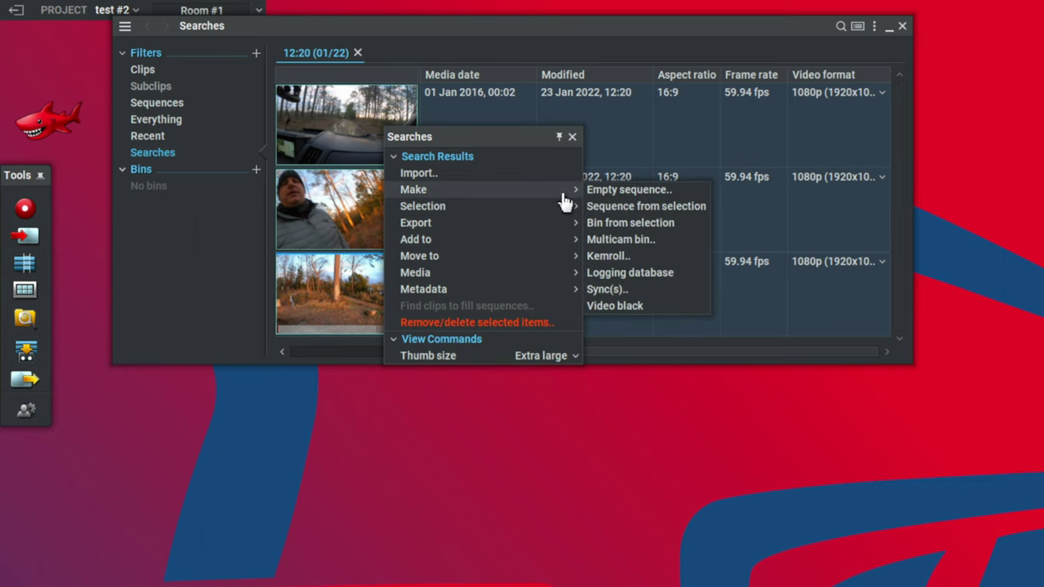
pyautogui.click(617, 208)
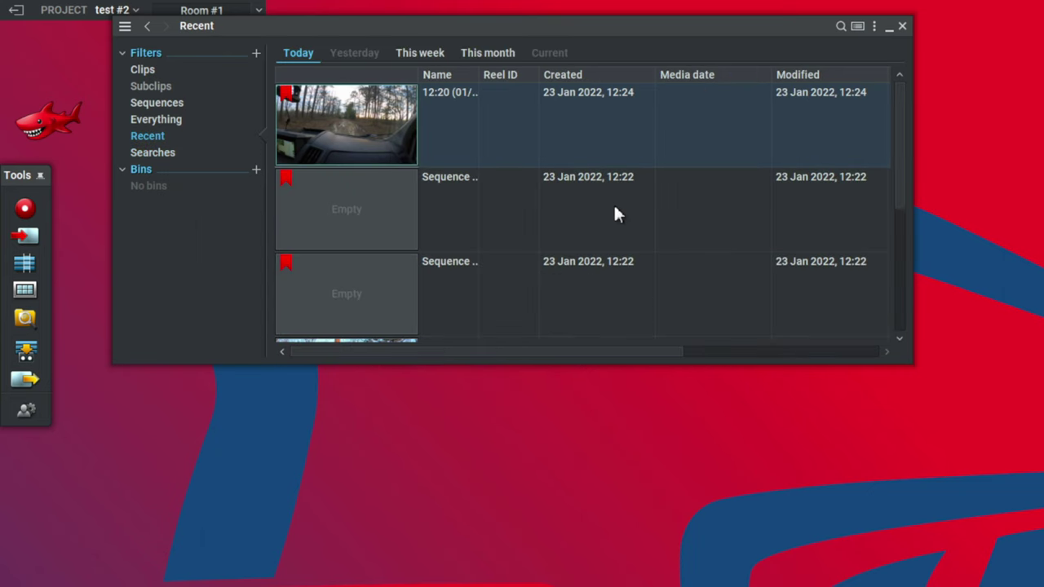
# Step: Open the 12:20 (01/22) sequence from the Sequences filter and scrub its opening
pyautogui.click(167, 106)
pyautogui.click(360, 279)
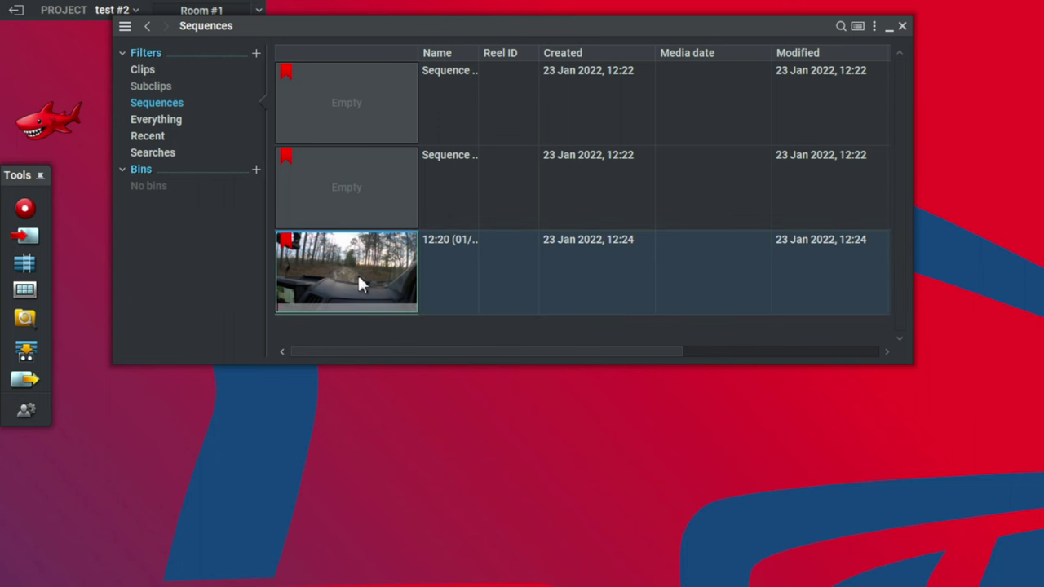
pyautogui.doubleClick(368, 277)
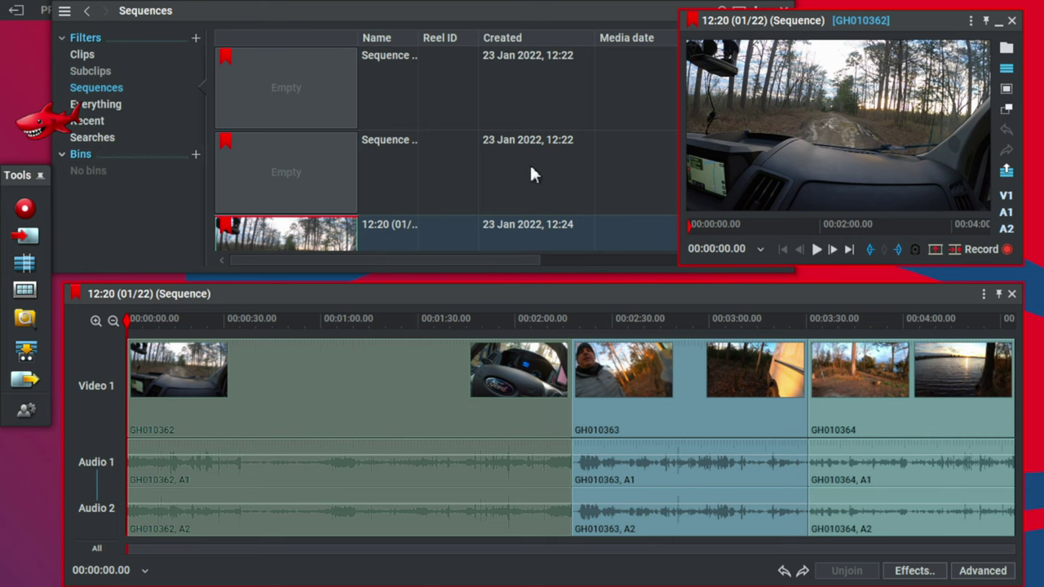
pyautogui.moveTo(892, 27); pyautogui.dragTo(910, 24)
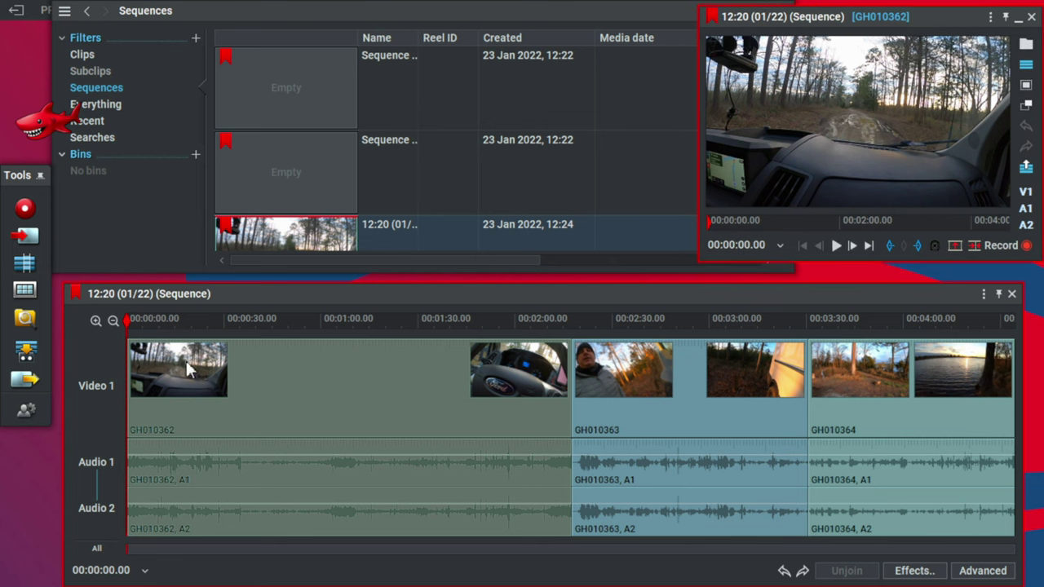
pyautogui.moveTo(125, 318); pyautogui.dragTo(214, 333)
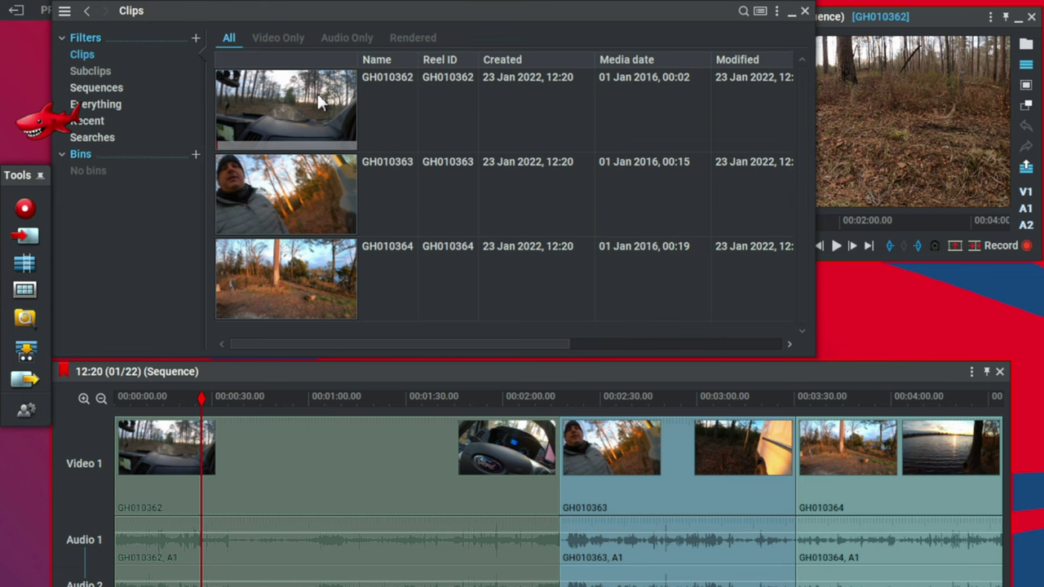
# Step: Select clip GH010362 and bring up the project's Media proxy settings
pyautogui.click(322, 102)
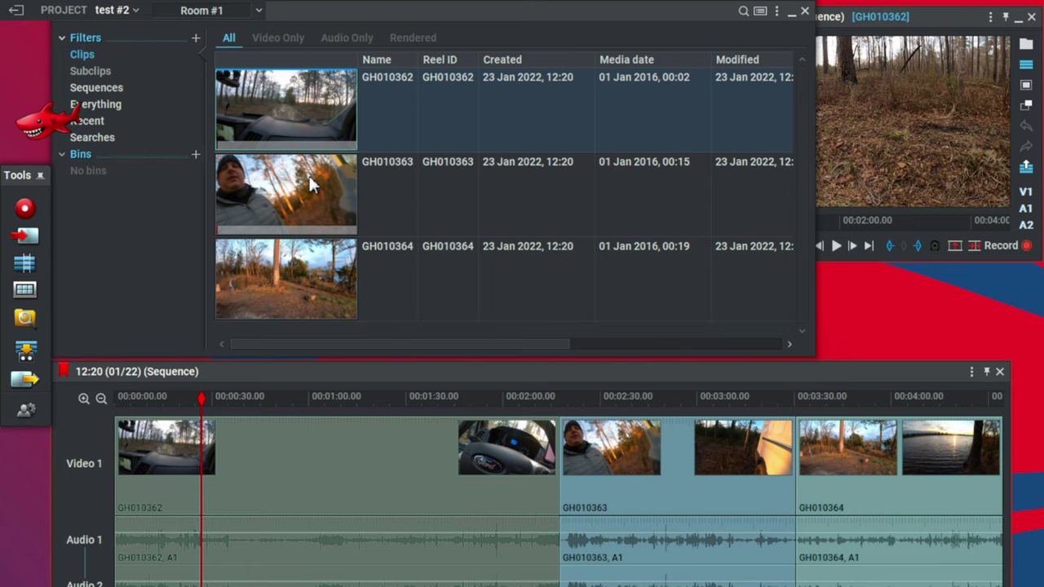
pyautogui.click(73, 14)
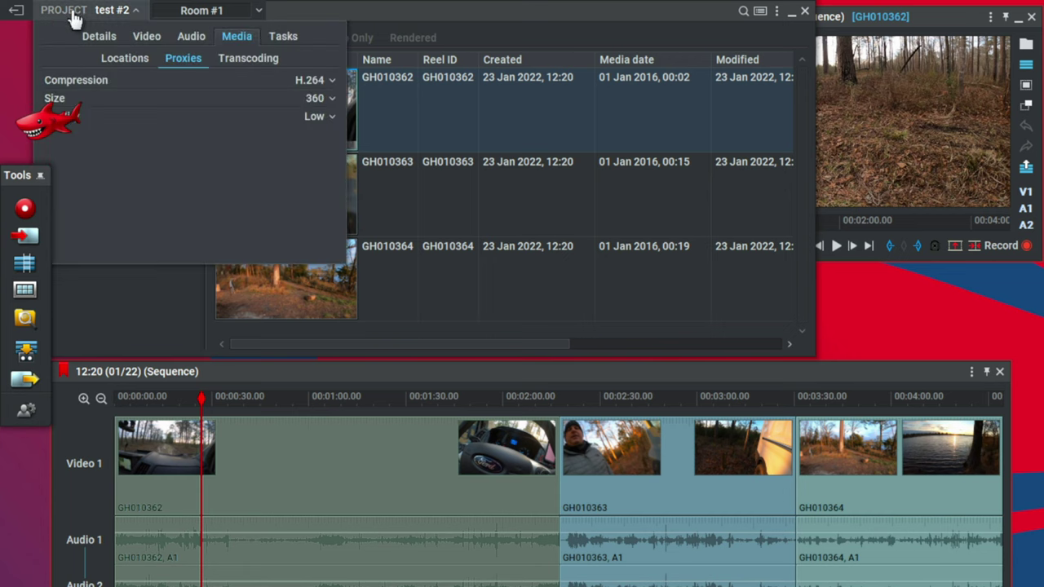
pyautogui.click(199, 36)
pyautogui.click(234, 38)
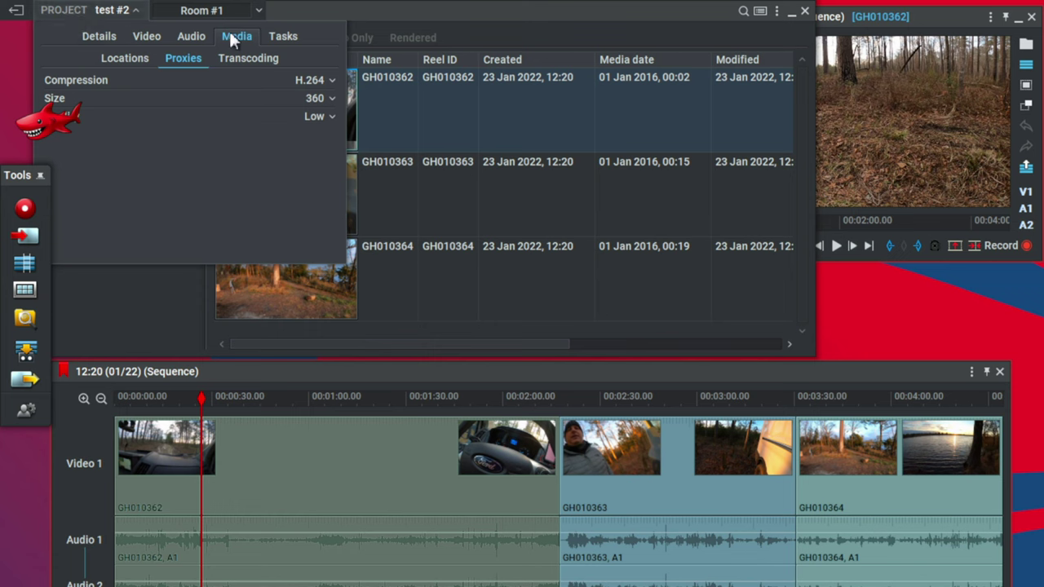
pyautogui.click(125, 59)
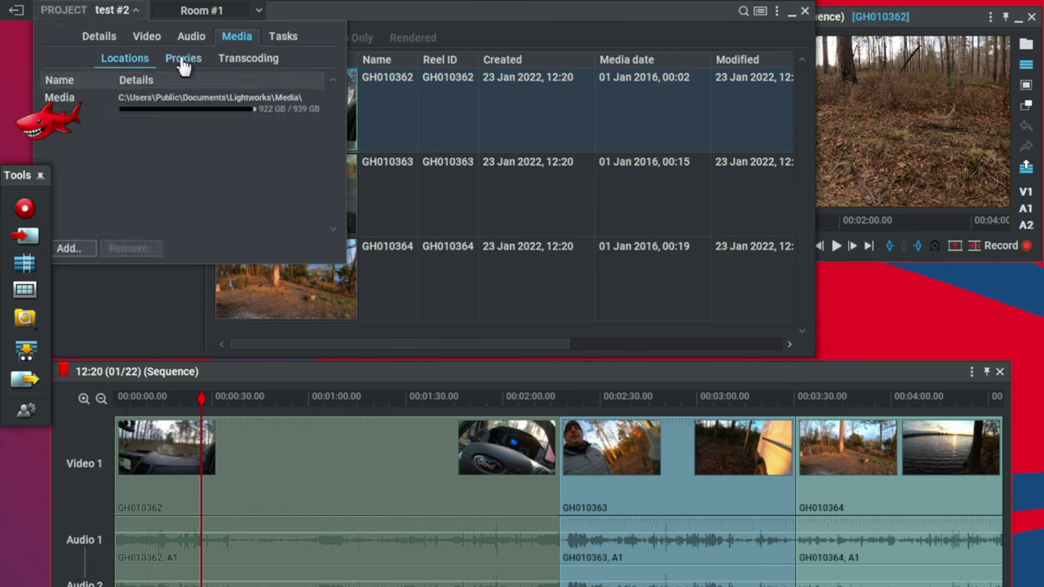
pyautogui.click(182, 61)
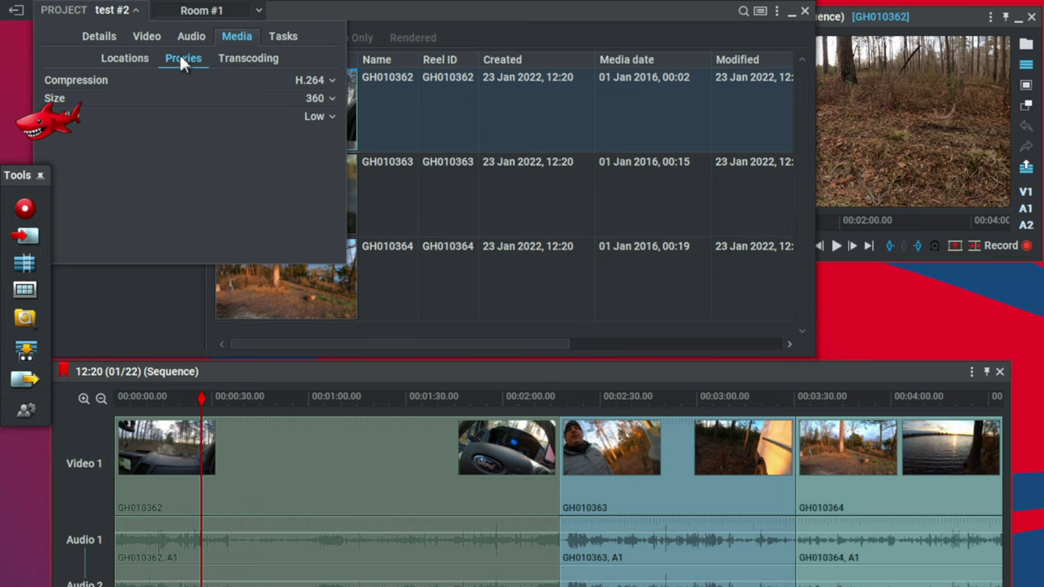
# Step: Confirm the proxy compression stays H.264 and the proxy size stays 360
pyautogui.click(330, 83)
pyautogui.click(330, 83)
pyautogui.click(331, 98)
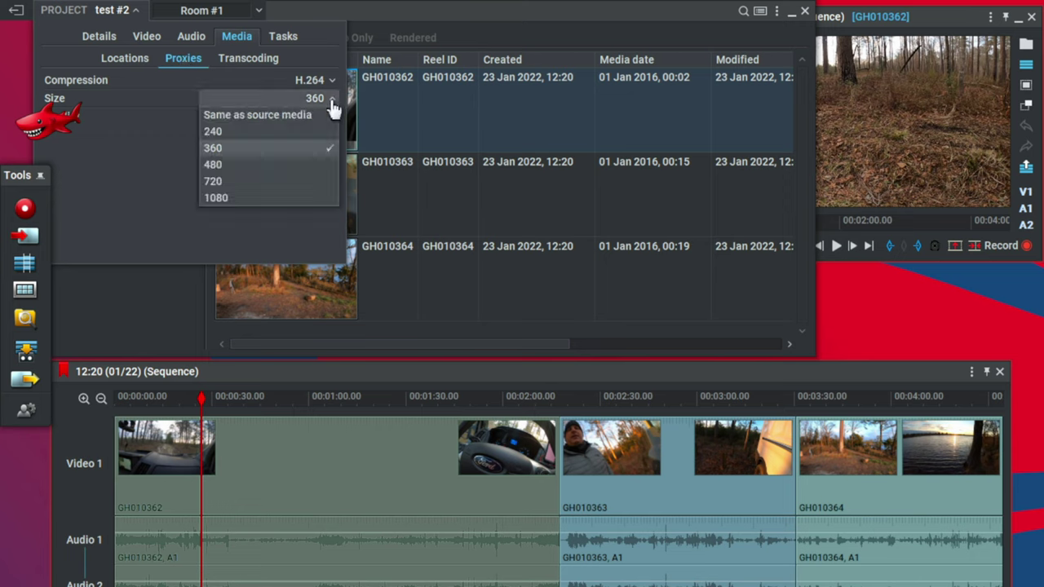
pyautogui.click(256, 149)
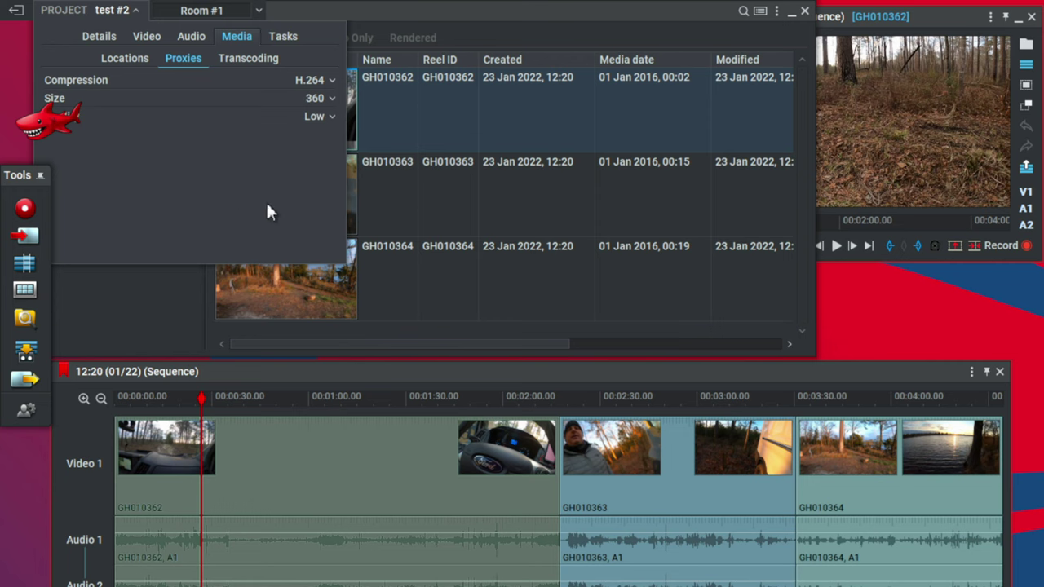
pyautogui.click(331, 99)
pyautogui.click(334, 106)
# Step: Close the settings and sequence timeline, then make a proxy for clip GH010362
pyautogui.click(400, 480)
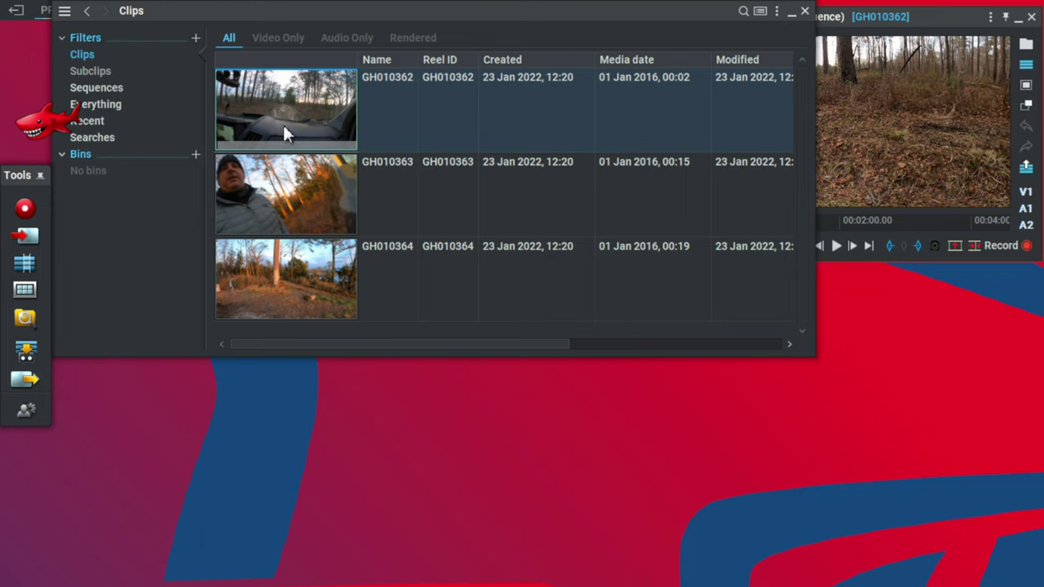
pyautogui.rightClick(325, 95)
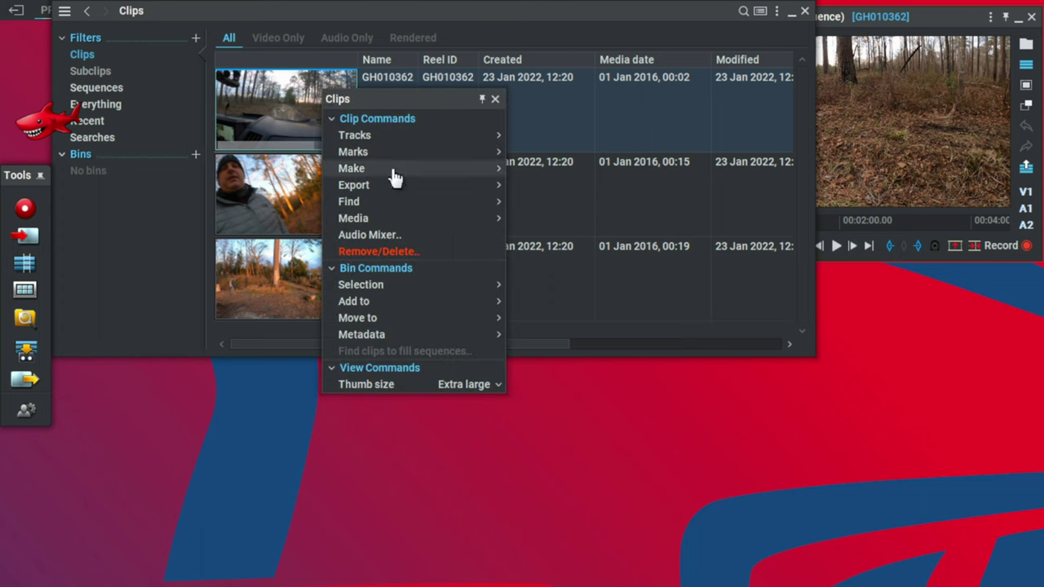
pyautogui.moveTo(377, 224)
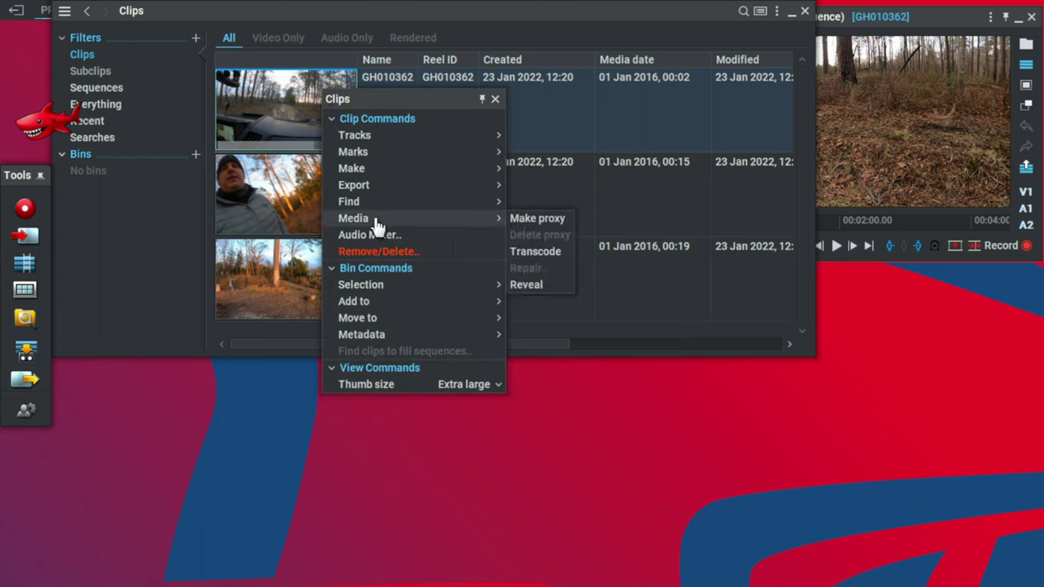
pyautogui.click(551, 220)
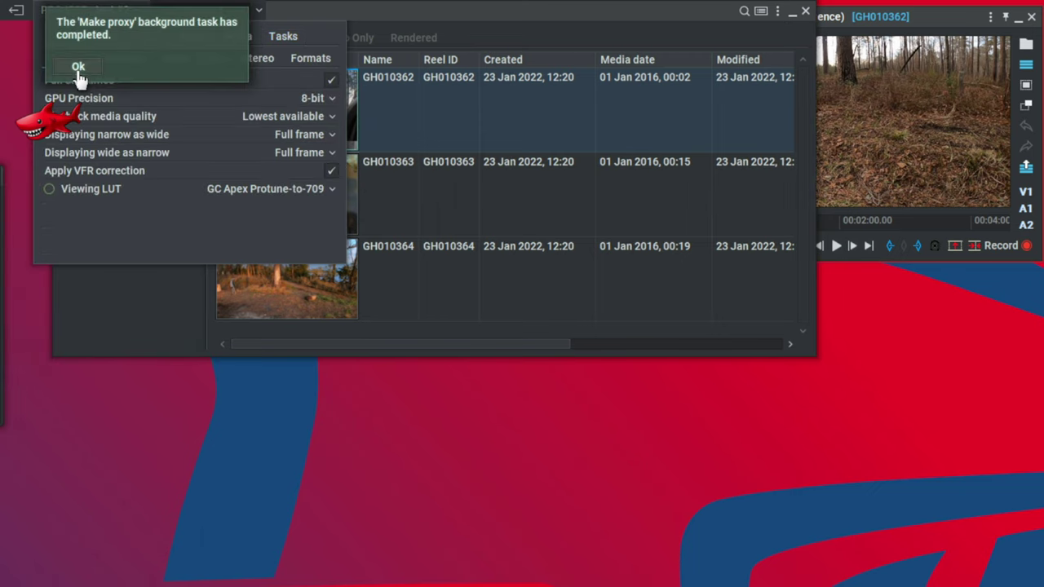
# Step: Dismiss the proxy notice, build a GH010362 sequence from the clip, and check playback quality is Lowest available
pyautogui.click(78, 67)
pyautogui.rightClick(315, 111)
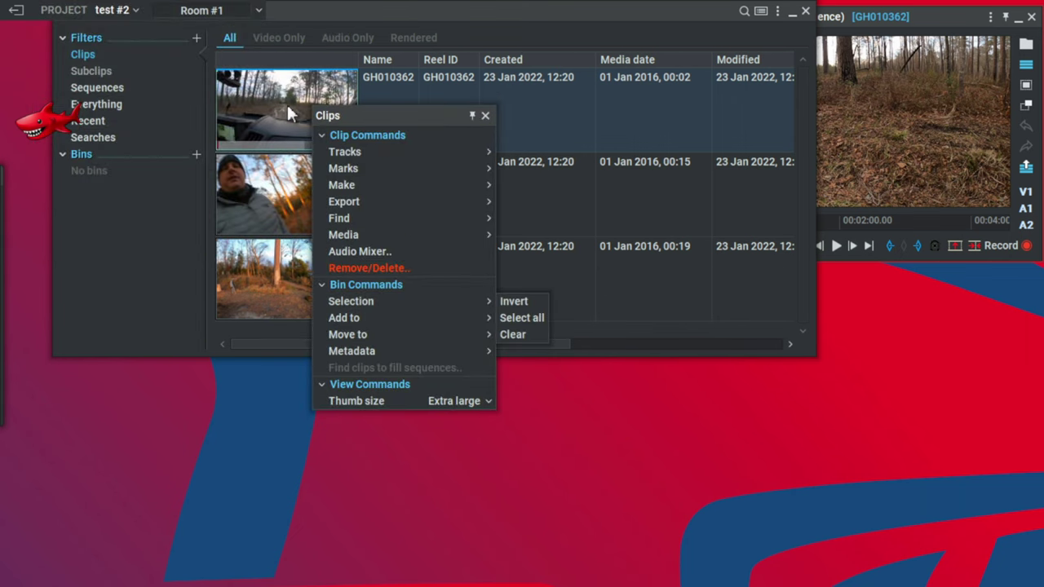
pyautogui.moveTo(400, 201)
pyautogui.click(524, 196)
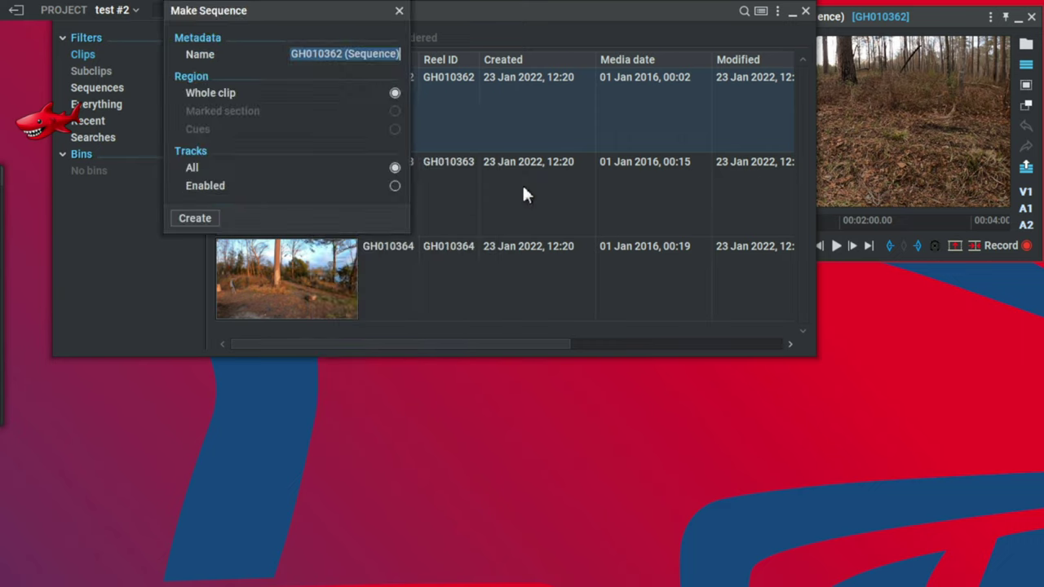
pyautogui.press('Return')
pyautogui.click(61, 9)
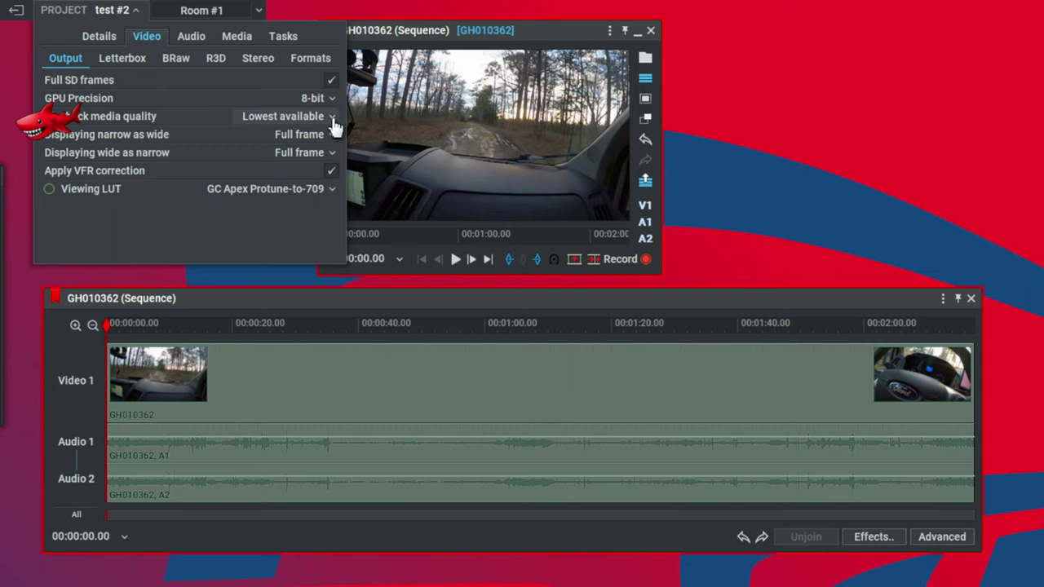
# Step: Scrub the GH010362 sequence back and forth around 00:00:20 to preview low-quality playback
pyautogui.moveTo(308, 326); pyautogui.dragTo(258, 347)
pyautogui.moveTo(240, 358)
pyautogui.mouseDown()
pyautogui.moveTo(225, 357)
pyautogui.moveTo(234, 353)
pyautogui.mouseUp()
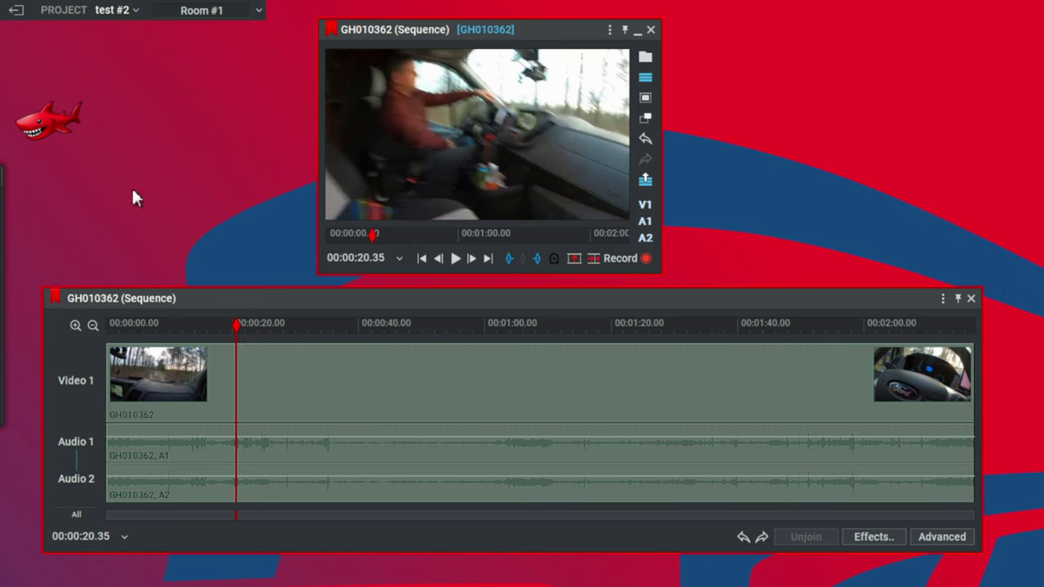
# Step: Set playback media quality to Highest available and scrub the sequence to 00:00:28 to compare
pyautogui.click(75, 13)
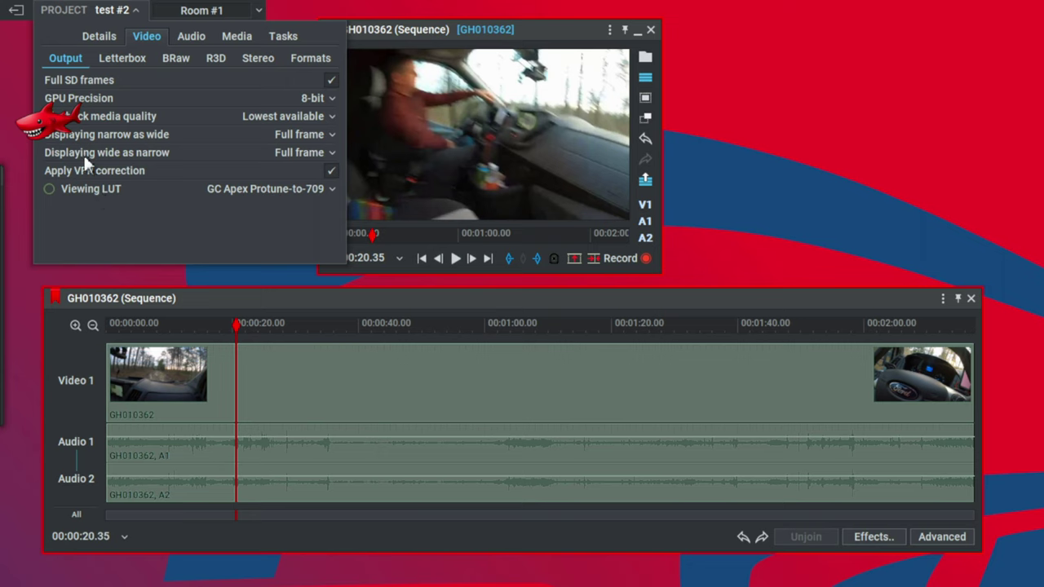
pyautogui.click(330, 117)
pyautogui.click(270, 150)
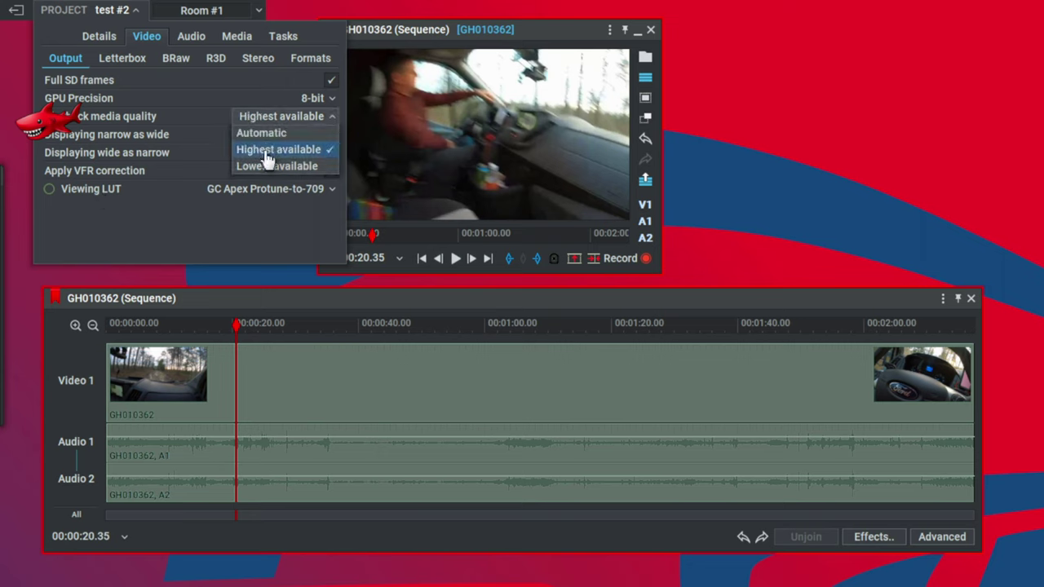
pyautogui.click(396, 304)
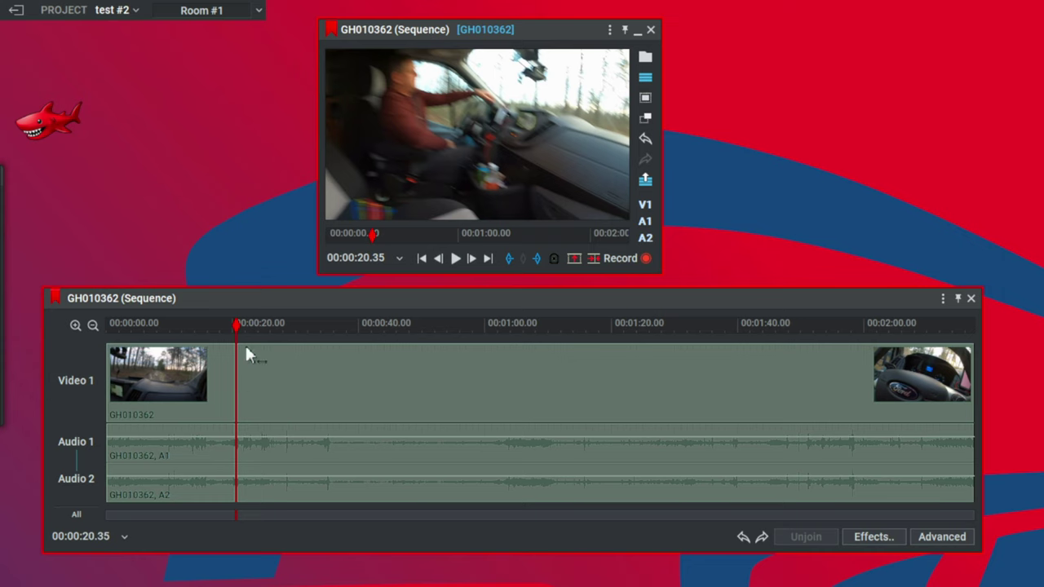
pyautogui.moveTo(234, 330); pyautogui.dragTo(116, 367)
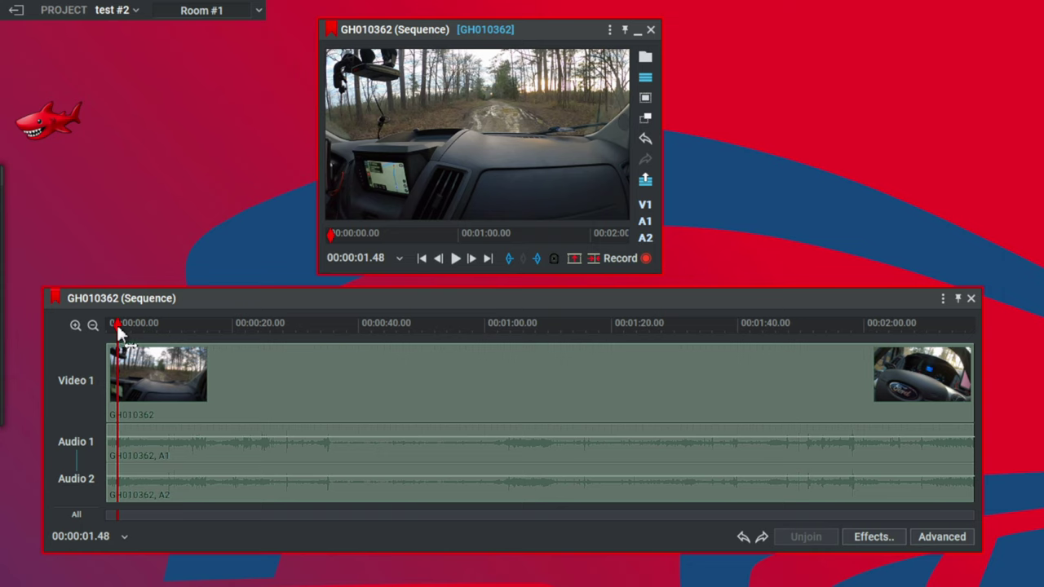
pyautogui.moveTo(115, 322); pyautogui.dragTo(415, 330)
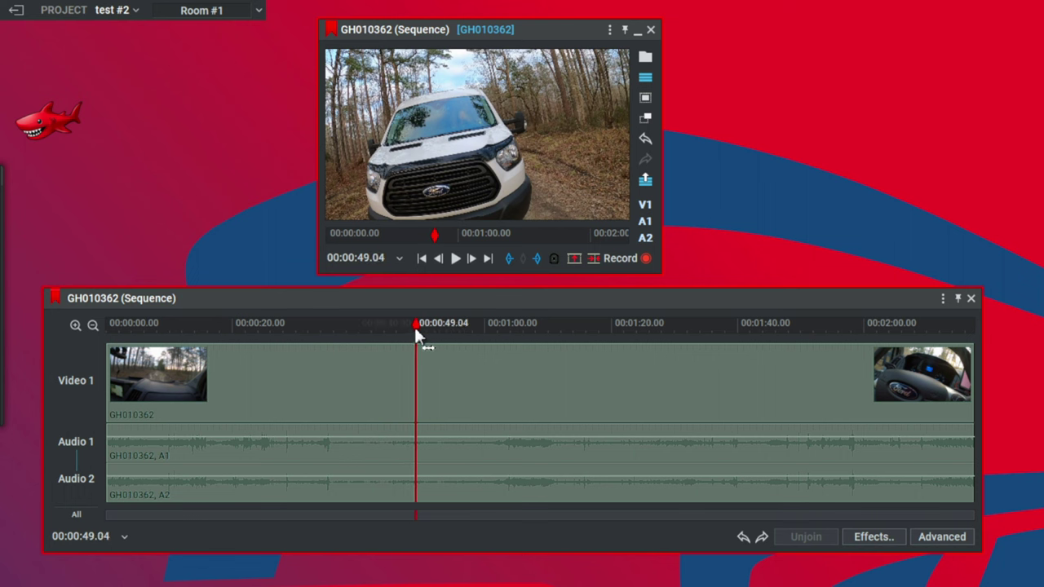
# Step: Return playback media quality to Lowest available, move the viewer up-right, and scrub to 00:01:45
pyautogui.click(112, 11)
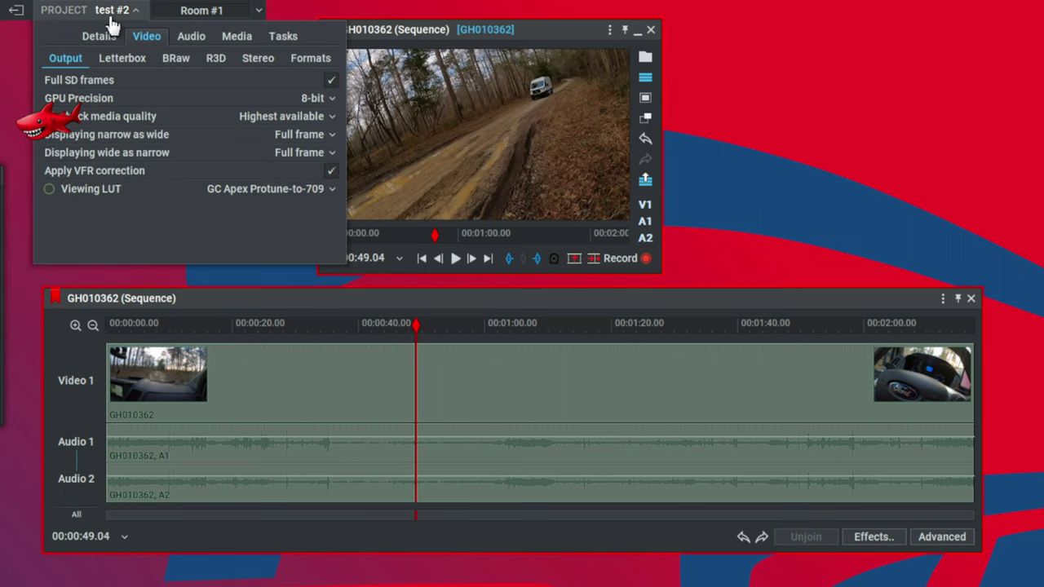
pyautogui.click(281, 117)
pyautogui.click(271, 168)
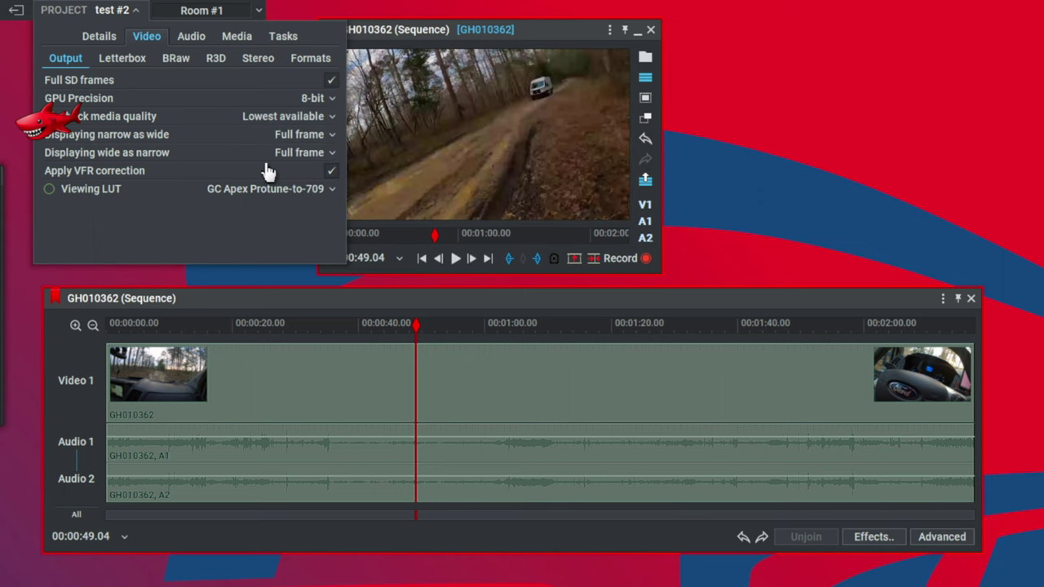
pyautogui.moveTo(538, 31); pyautogui.dragTo(624, 24)
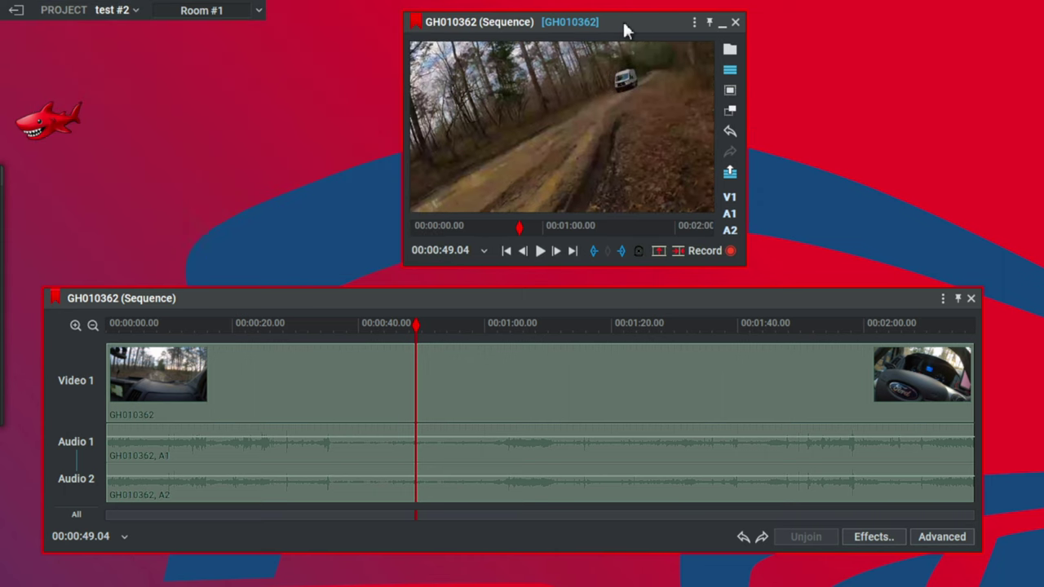
pyautogui.moveTo(416, 328); pyautogui.dragTo(140, 376)
# Step: Delete the proxy for clip GH010362 from the Clips content manager
pyautogui.click(24, 263)
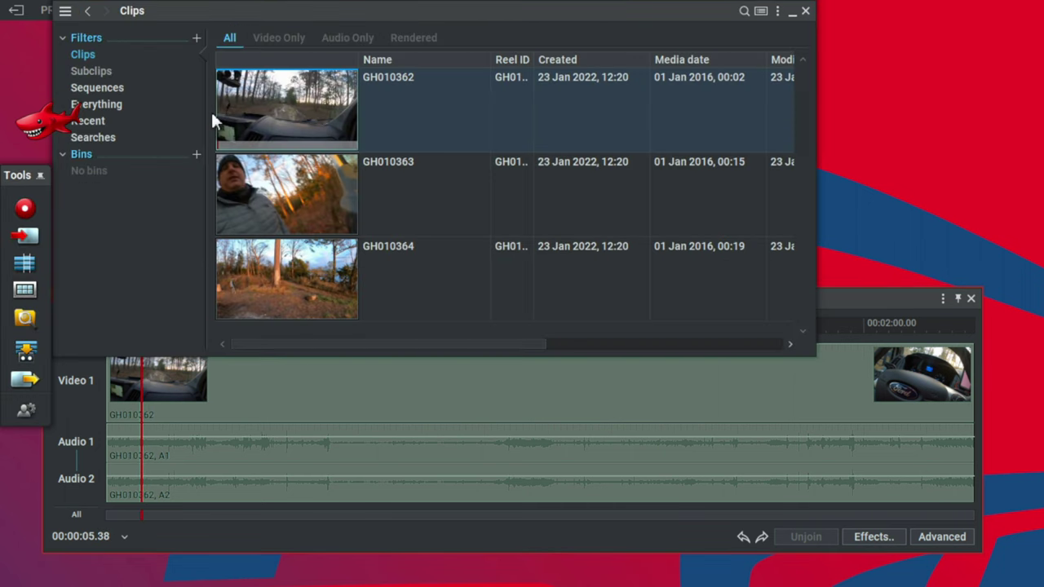
pyautogui.rightClick(313, 95)
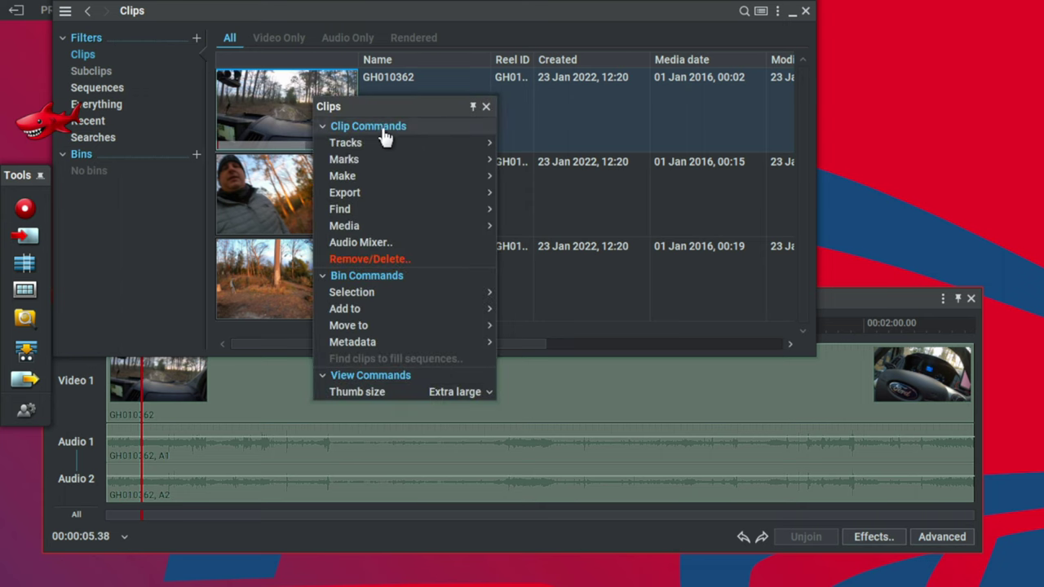
pyautogui.moveTo(364, 228)
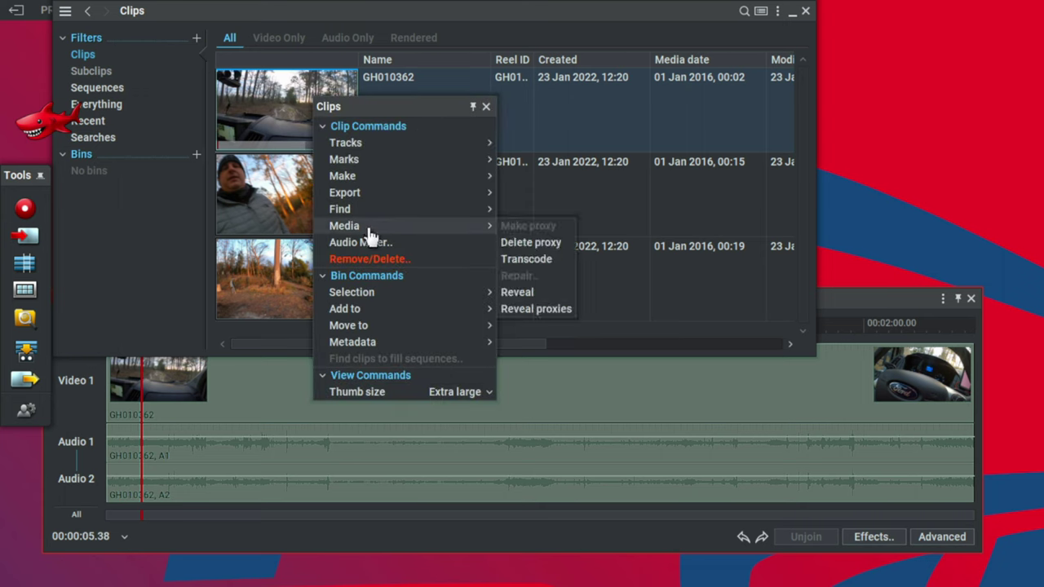
pyautogui.click(540, 248)
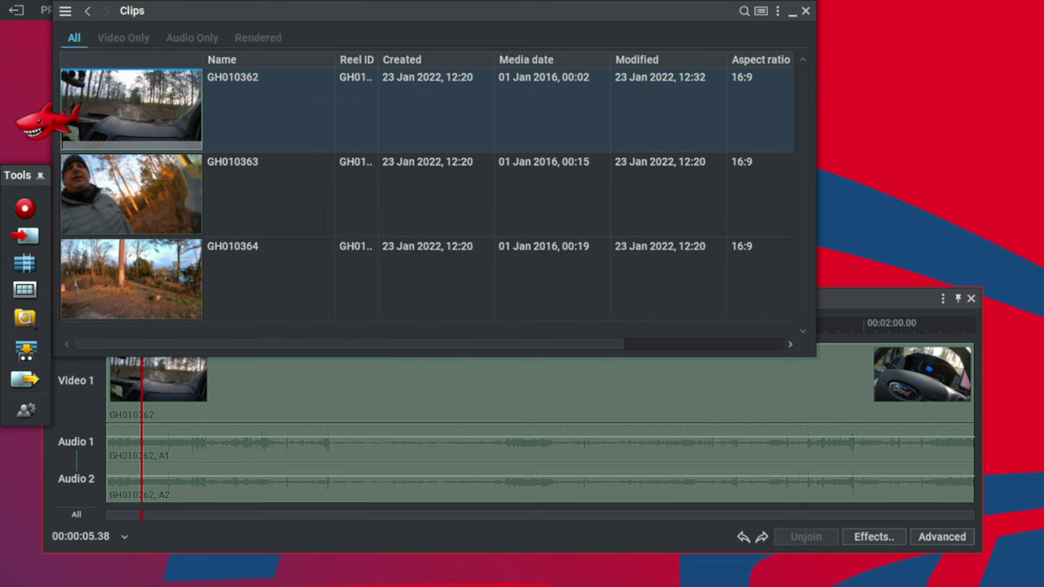
# Step: Reveal GH010362's proxy files on disk in File Explorer
pyautogui.rightClick(168, 112)
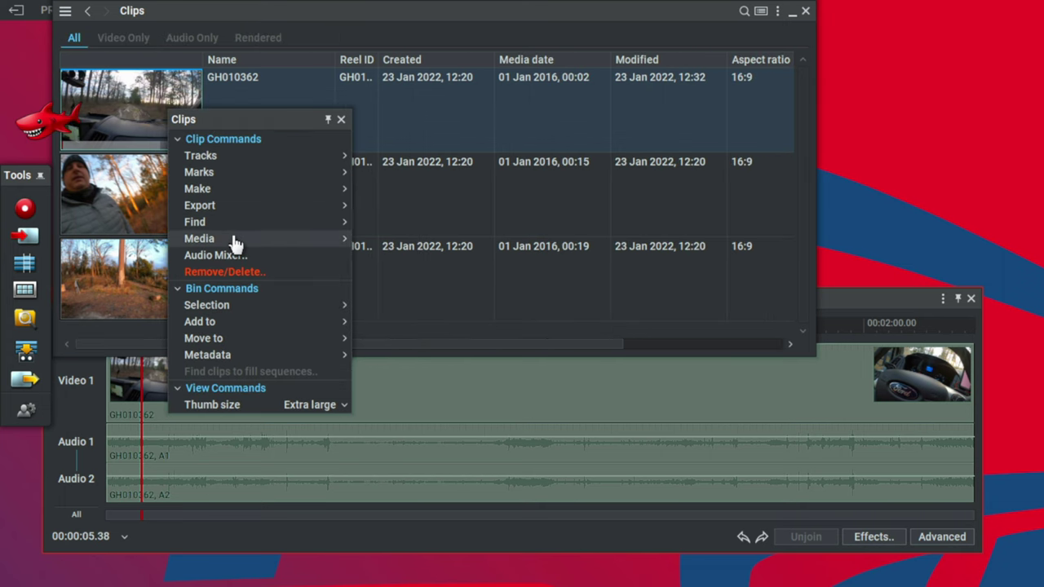
pyautogui.moveTo(236, 239)
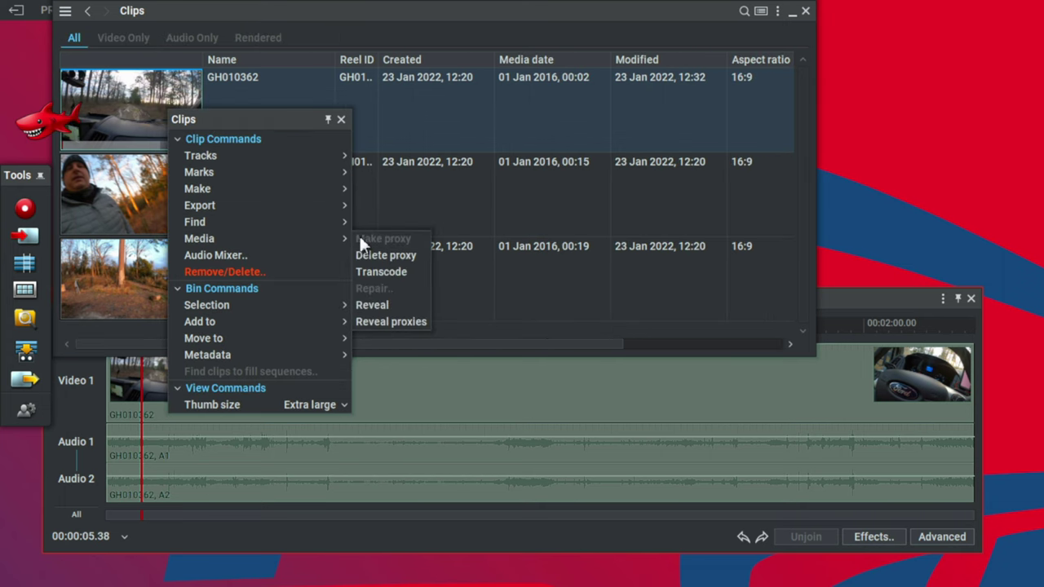
pyautogui.click(392, 323)
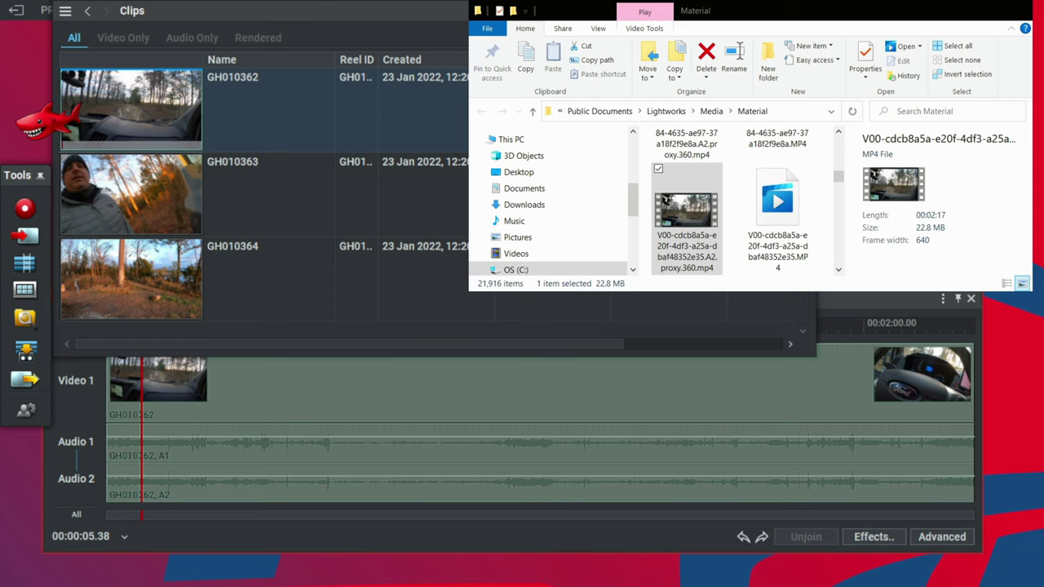
# Step: Show the full proxy path C:\Users\Public\Documents\Lightworks\Media\Material and scroll the file list
pyautogui.click(799, 113)
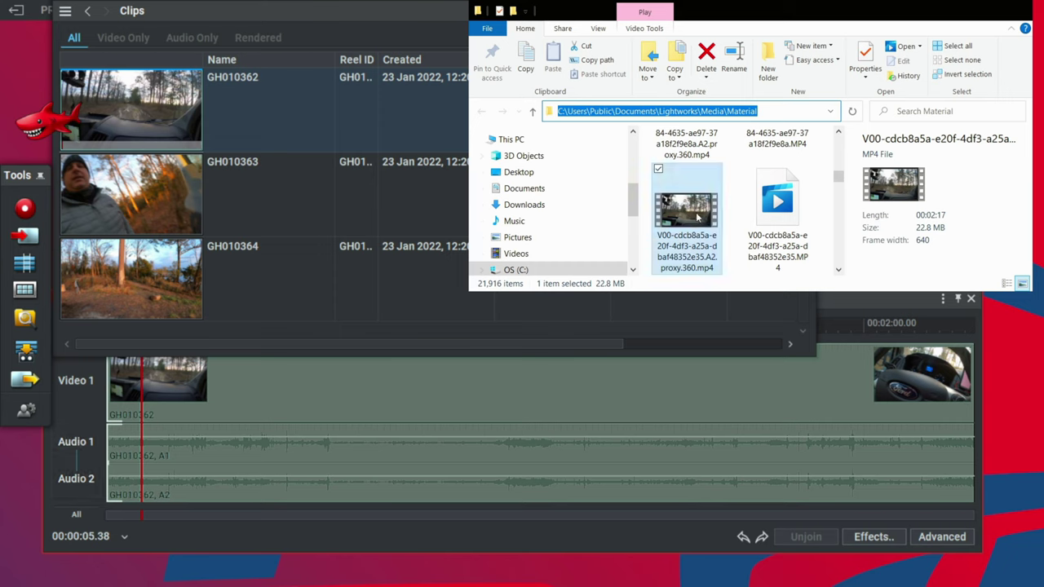
pyautogui.moveTo(838, 176); pyautogui.dragTo(838, 161)
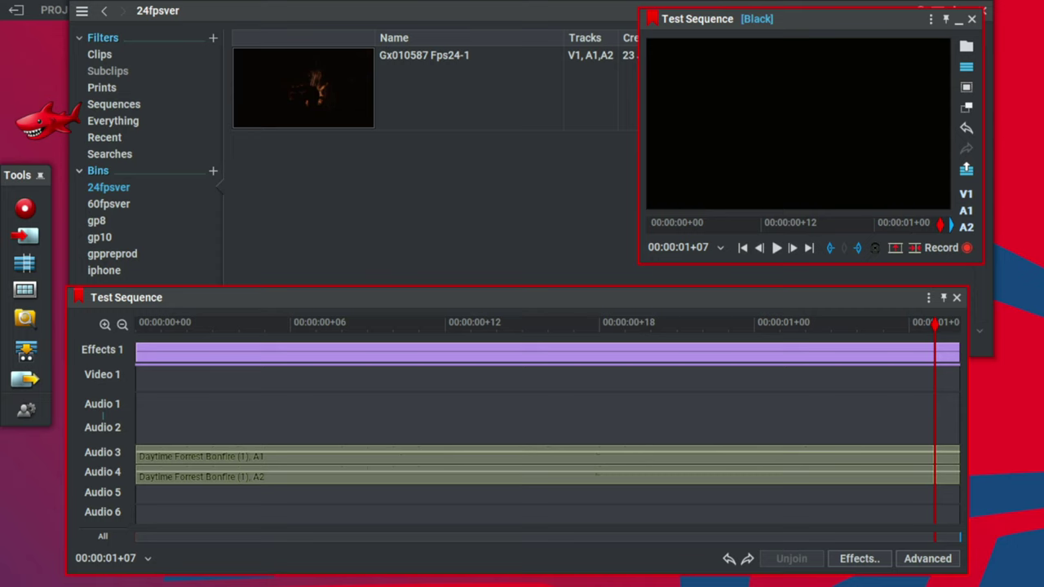
# Step: Bring the bin window forward and check GX010587's 59.94 fps rate in the 60fpsver bin
pyautogui.click(269, 6)
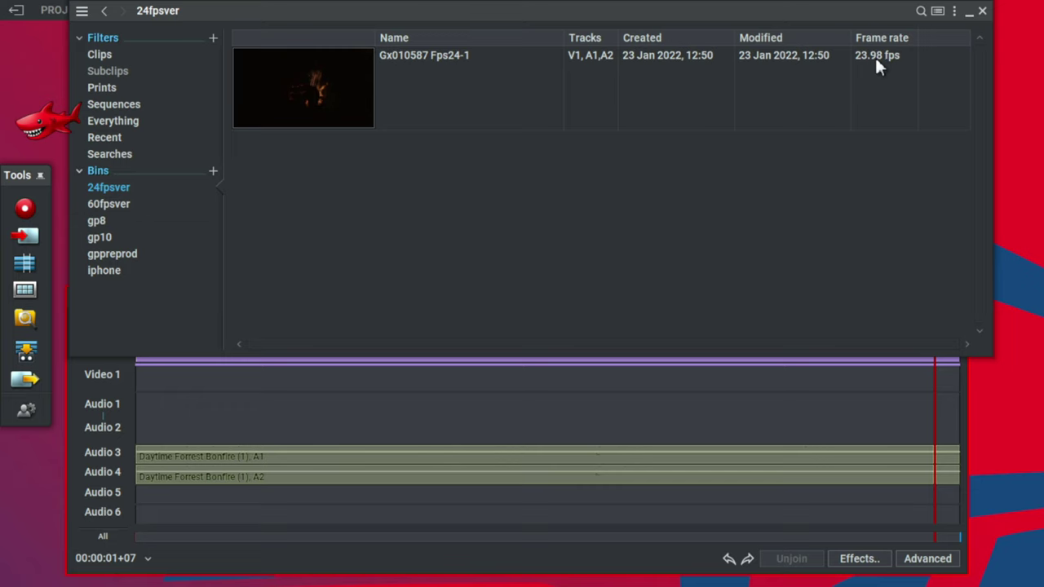
pyautogui.click(108, 206)
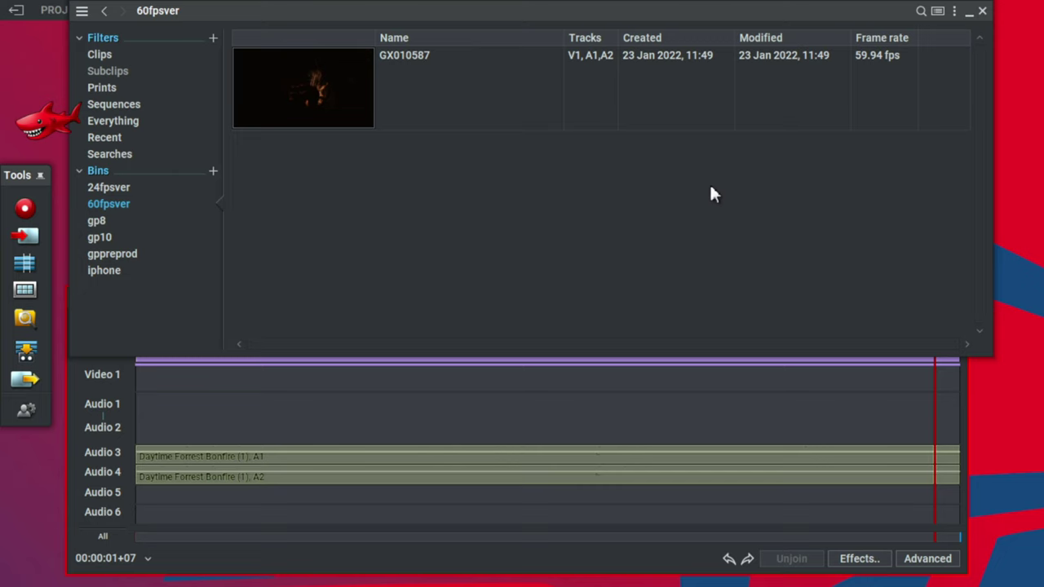
# Step: Place Gx010587 Fps24-1 from the 24fpsver bin into the Test Sequence and play it
pyautogui.click(114, 188)
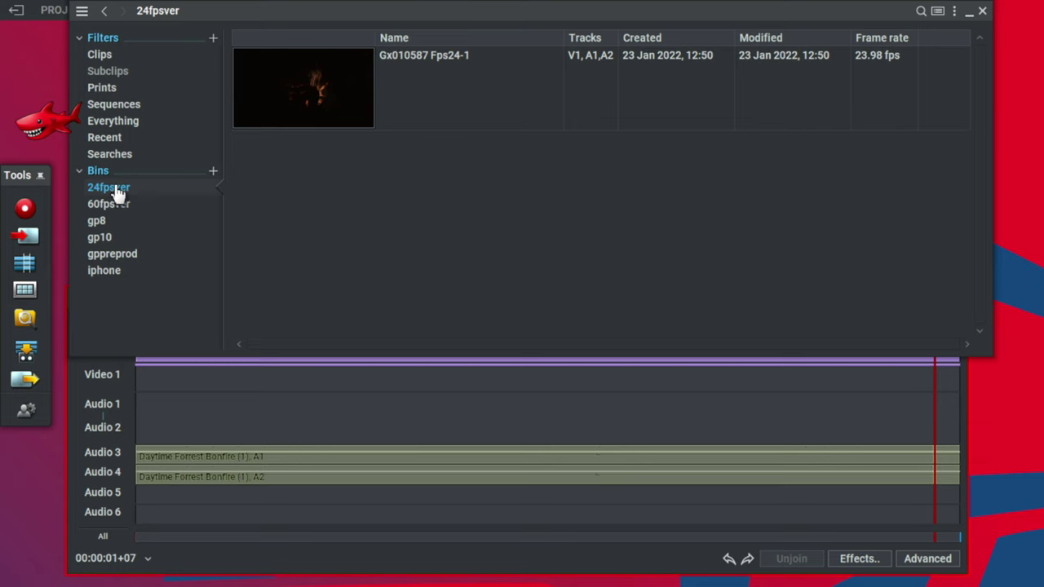
pyautogui.moveTo(339, 77); pyautogui.dragTo(155, 409)
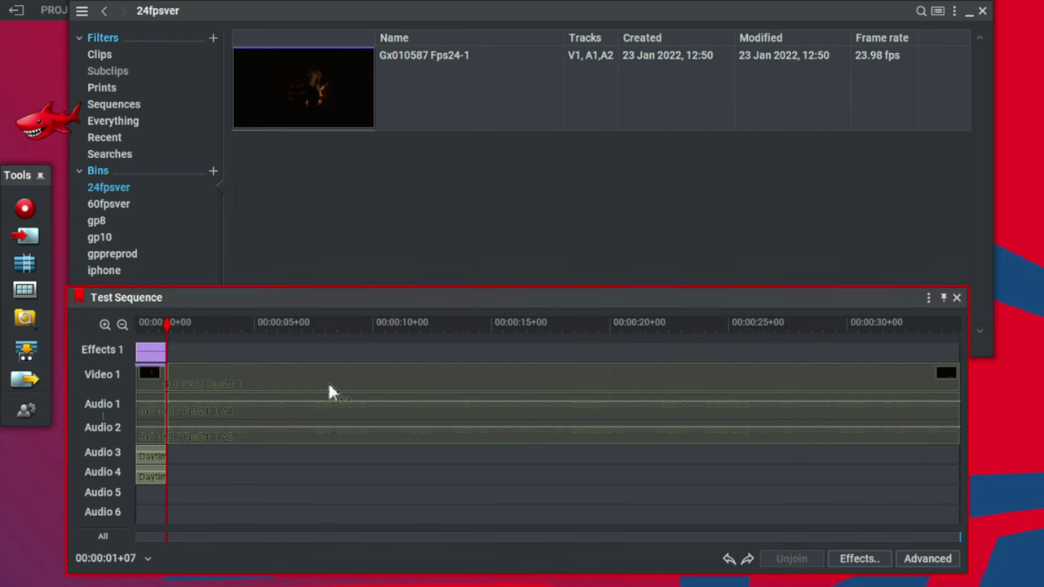
pyautogui.click(776, 248)
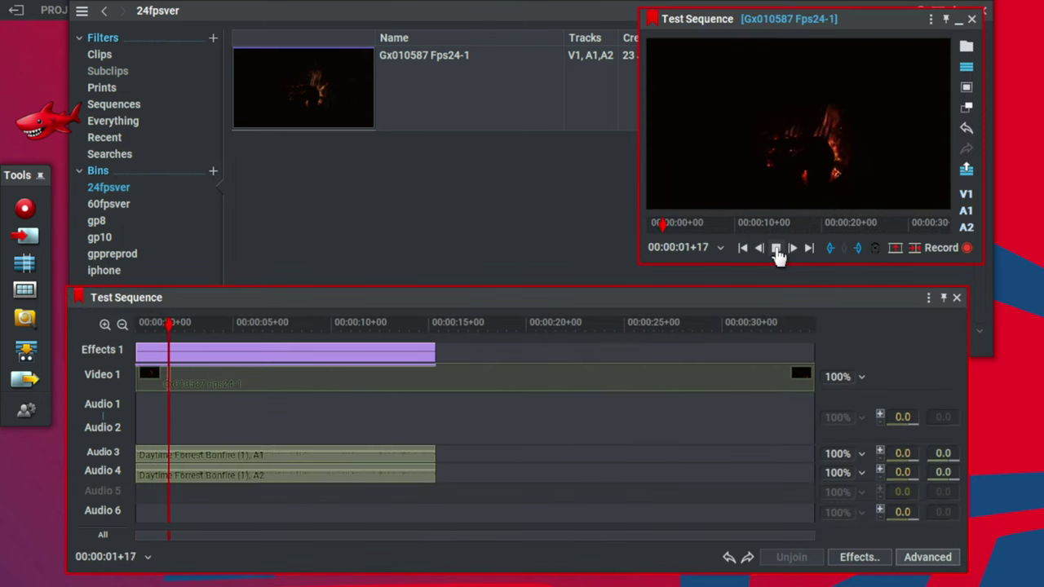
pyautogui.click(776, 248)
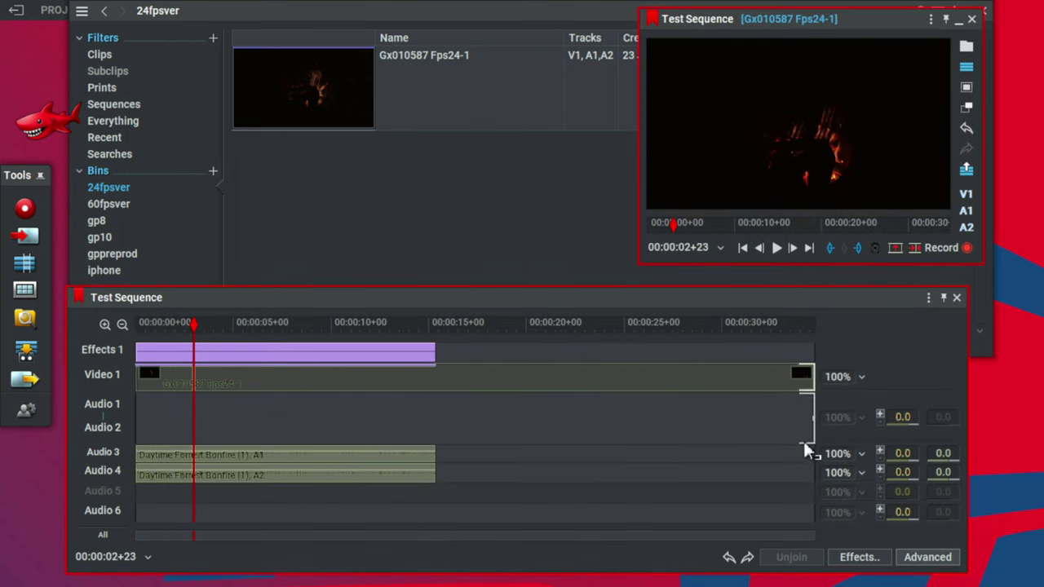
# Step: Set the Video 1 clip's speed to 25% and return the playhead to the start
pyautogui.rightClick(248, 374)
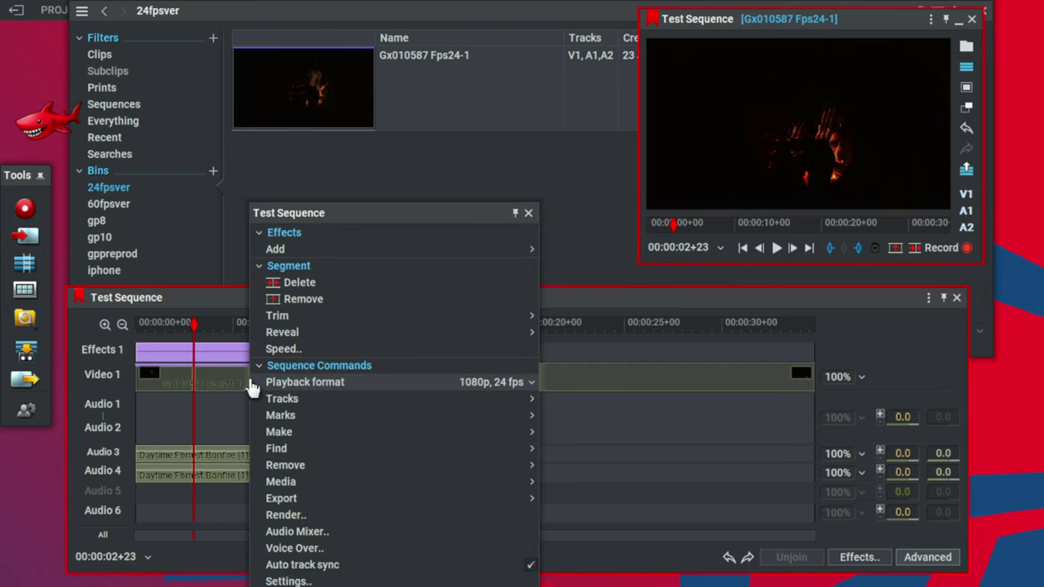
pyautogui.click(299, 352)
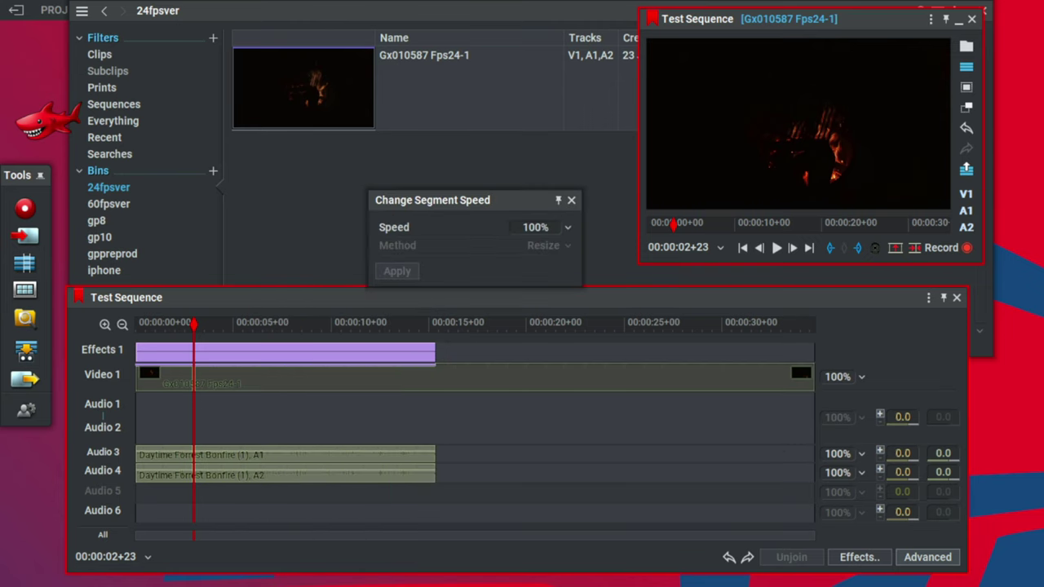
pyautogui.click(573, 229)
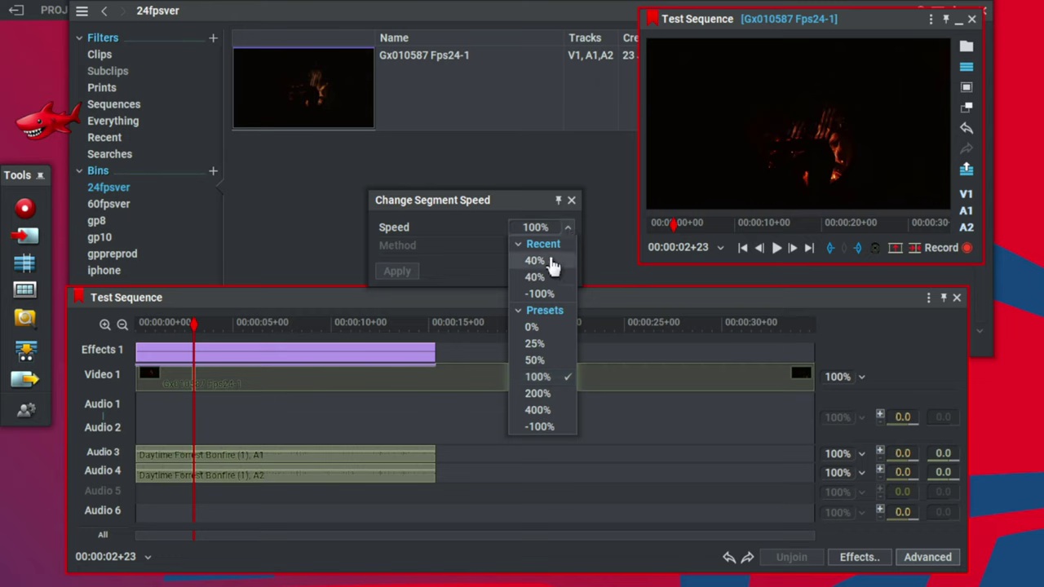
pyautogui.click(548, 346)
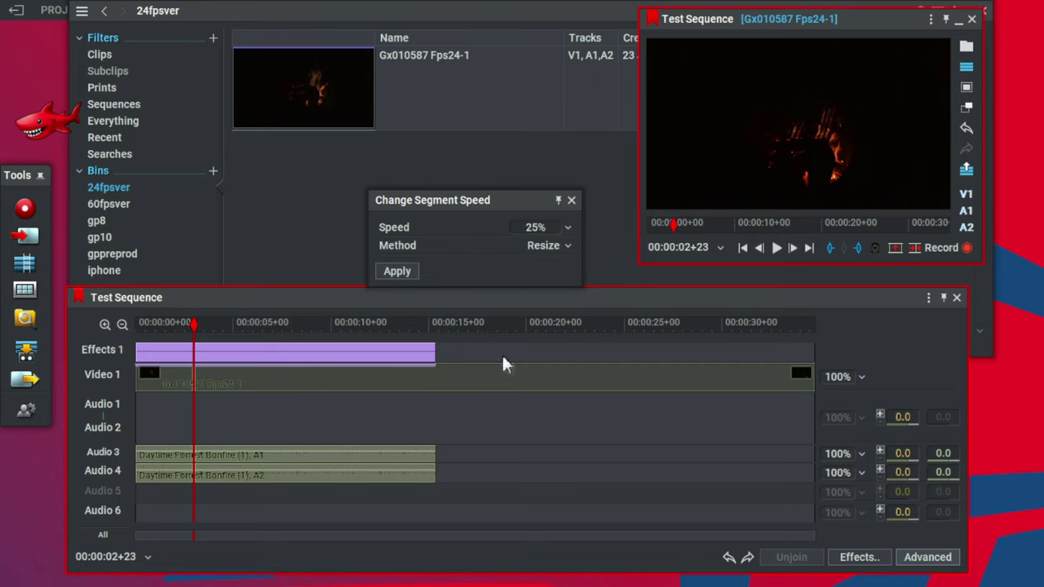
pyautogui.click(398, 272)
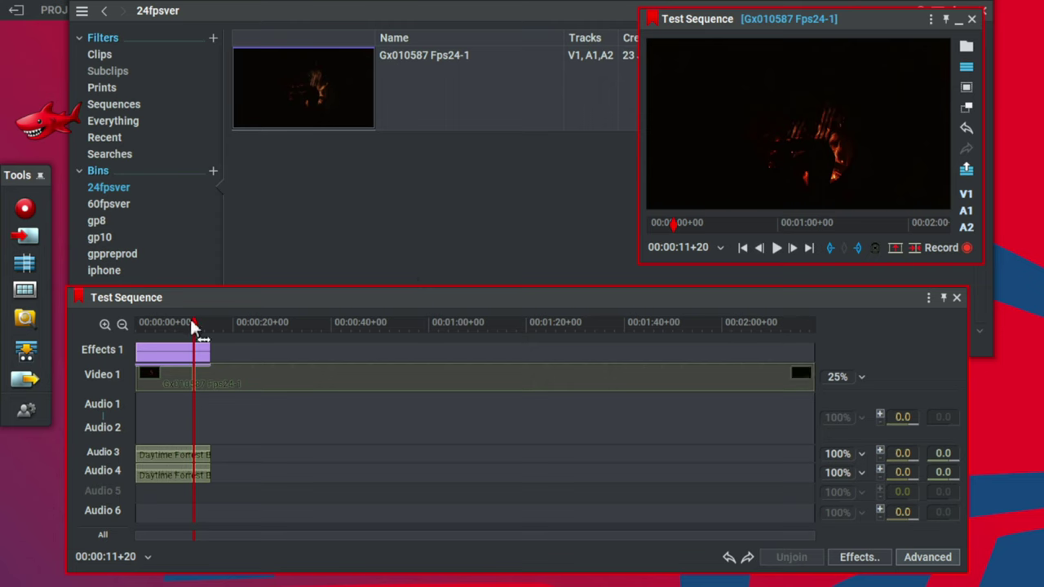
pyautogui.moveTo(193, 323); pyautogui.dragTo(136, 324)
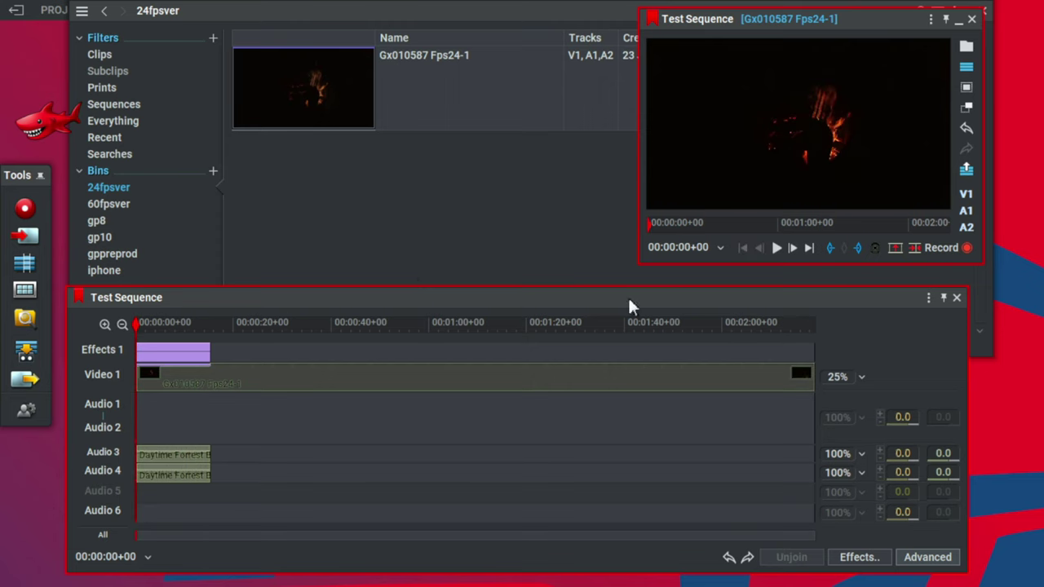
# Step: Preview the 25% clip from the start, stopping near 00:00:09+18
pyautogui.click(775, 250)
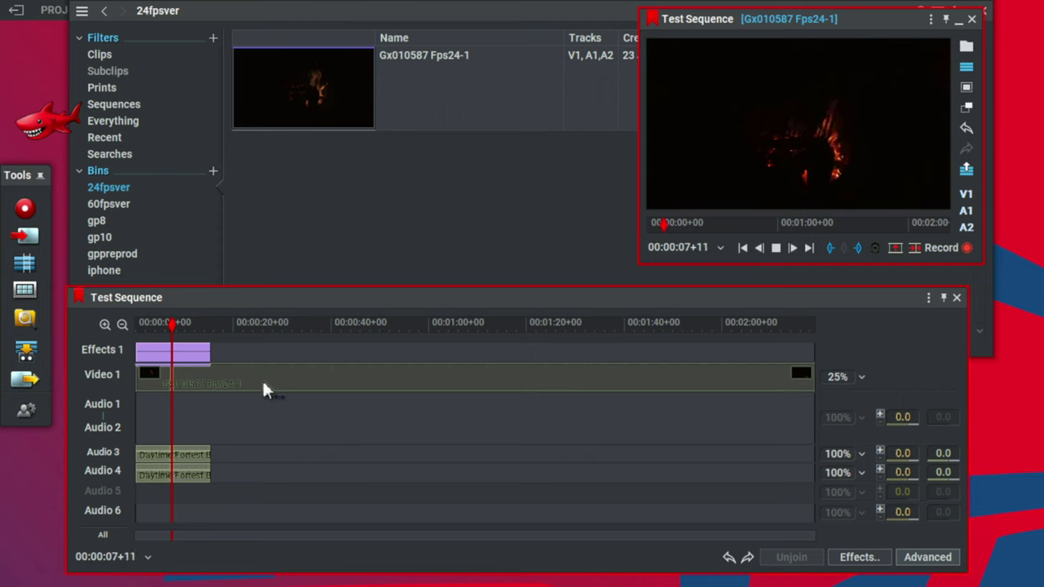
pyautogui.click(183, 323)
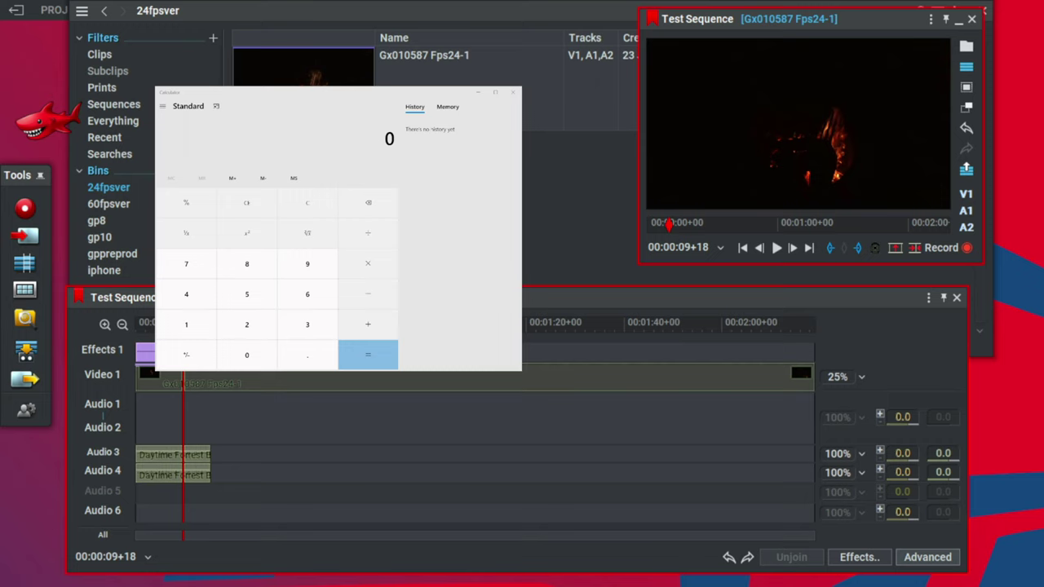
# Step: Work out 60 × 0.4 = 24 in Calculator, then close it
pyautogui.click(308, 294)
pyautogui.click(247, 355)
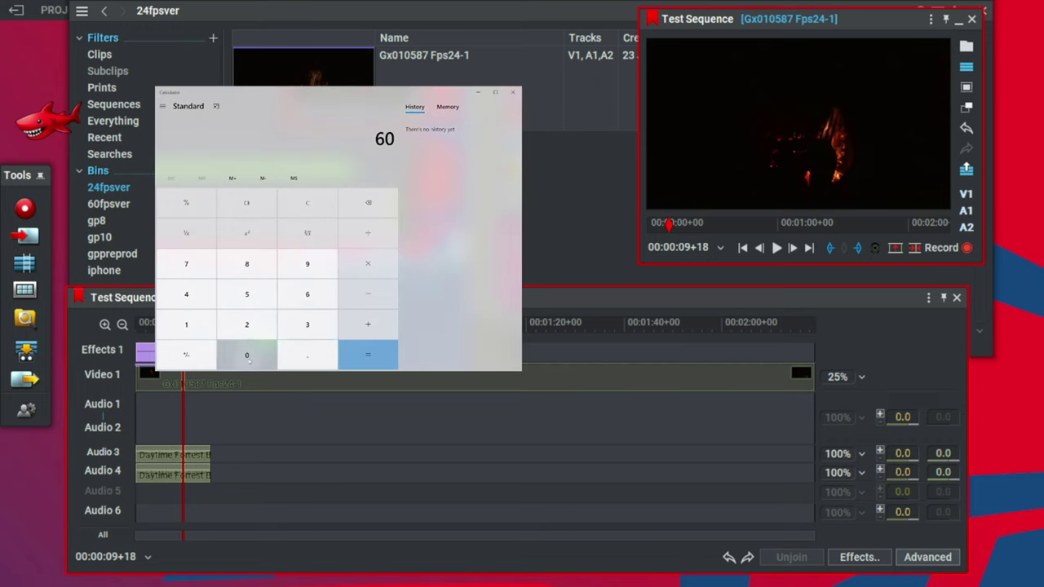
pyautogui.click(365, 264)
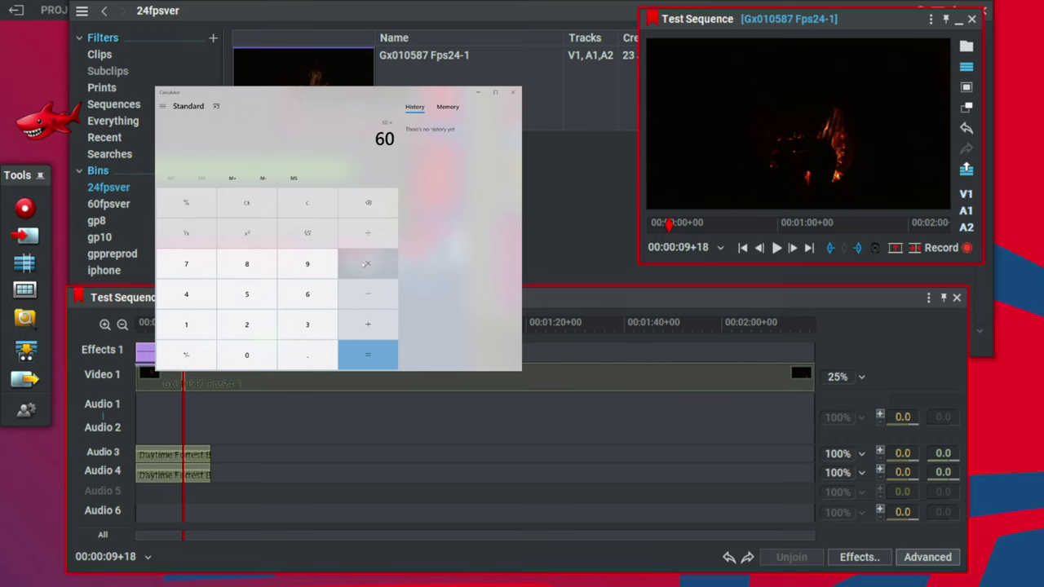
pyautogui.click(310, 363)
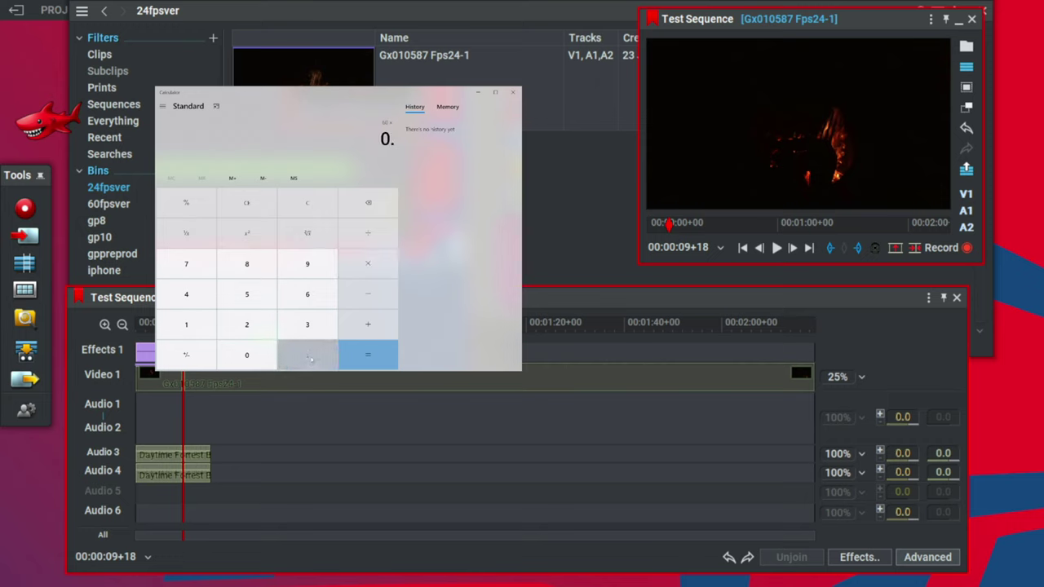
pyautogui.click(205, 298)
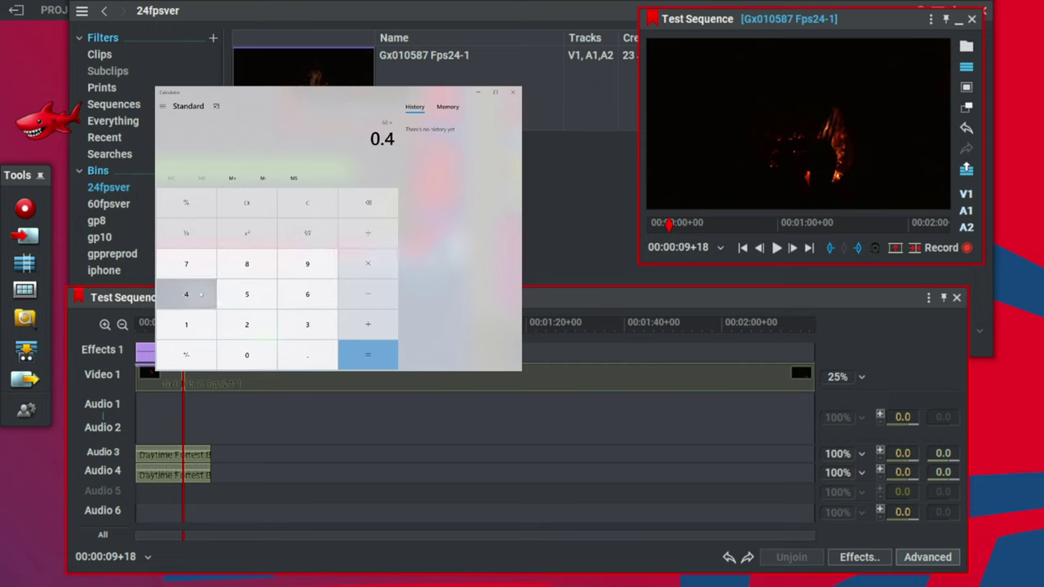
pyautogui.click(367, 355)
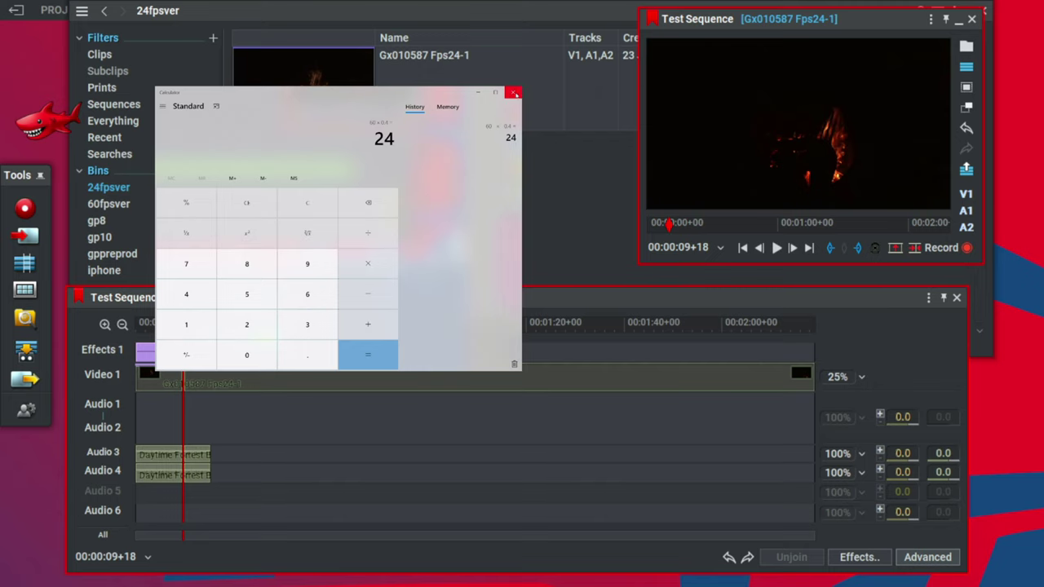
pyautogui.click(513, 93)
# Step: Remove the 24 fps clip from Video 1 and return the playhead to the start
pyautogui.rightClick(246, 385)
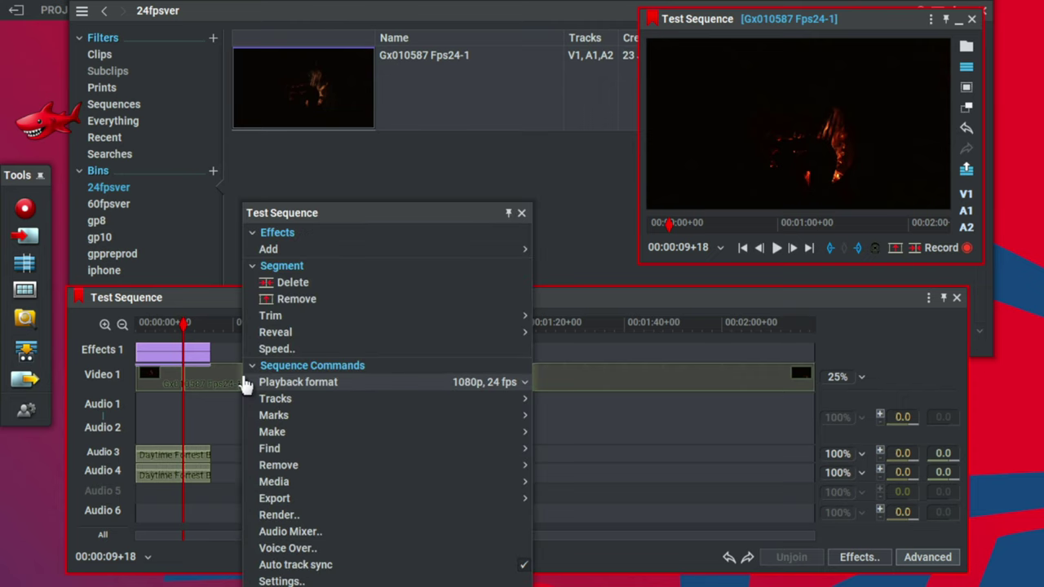
pyautogui.click(287, 300)
pyautogui.moveTo(188, 320); pyautogui.dragTo(120, 326)
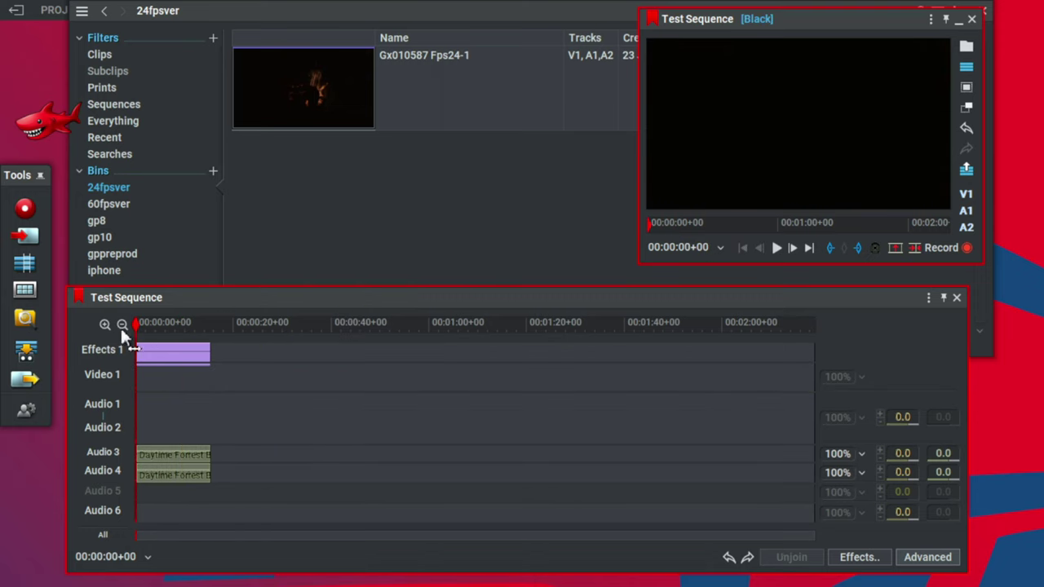
# Step: Place the 59.94 fps GX010587 clip from the 60fpsver bin onto Video 1
pyautogui.click(122, 203)
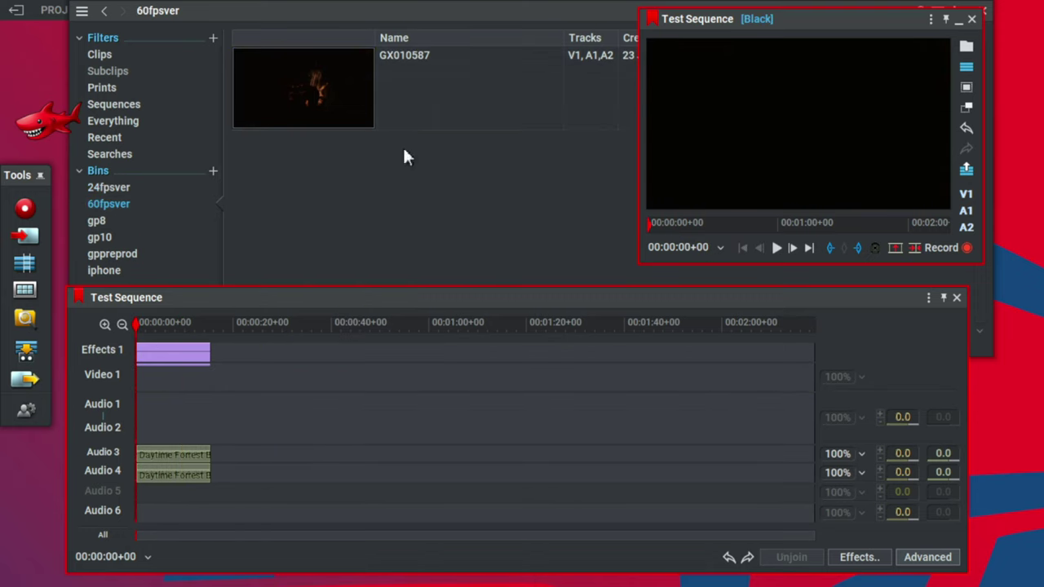
pyautogui.click(317, 128)
pyautogui.moveTo(319, 94); pyautogui.dragTo(137, 419)
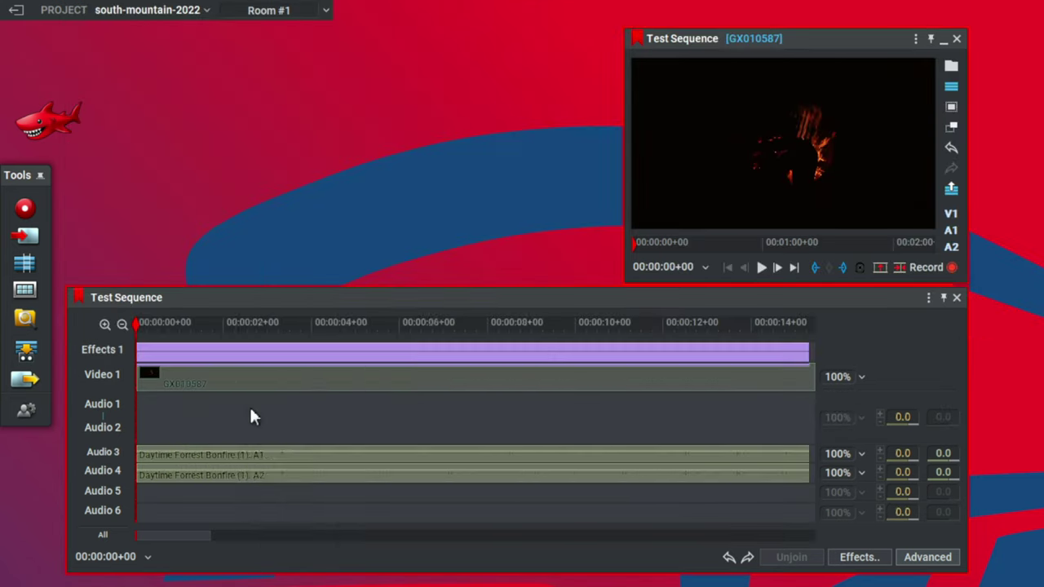
pyautogui.rightClick(250, 408)
# Step: Preview the 60 fps GX010587 clip, then set its segment speed to 40%
pyautogui.click(760, 273)
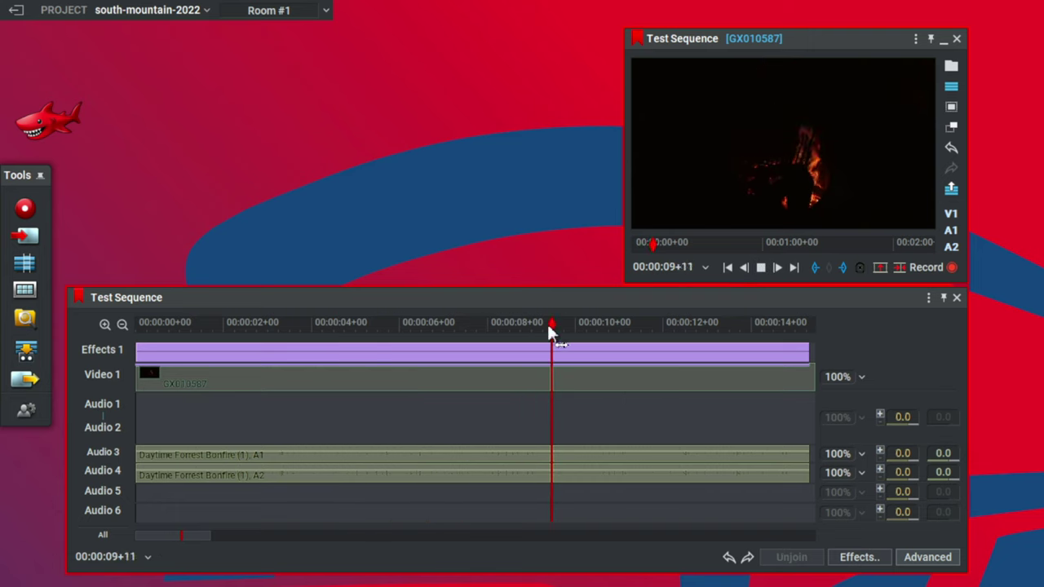
pyautogui.moveTo(548, 324); pyautogui.dragTo(79, 367)
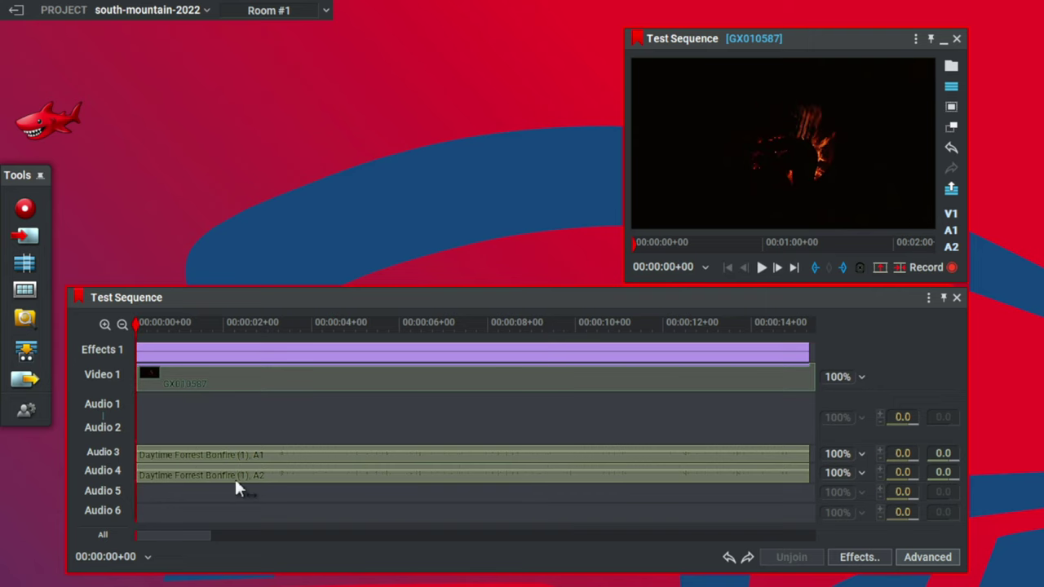
pyautogui.rightClick(210, 382)
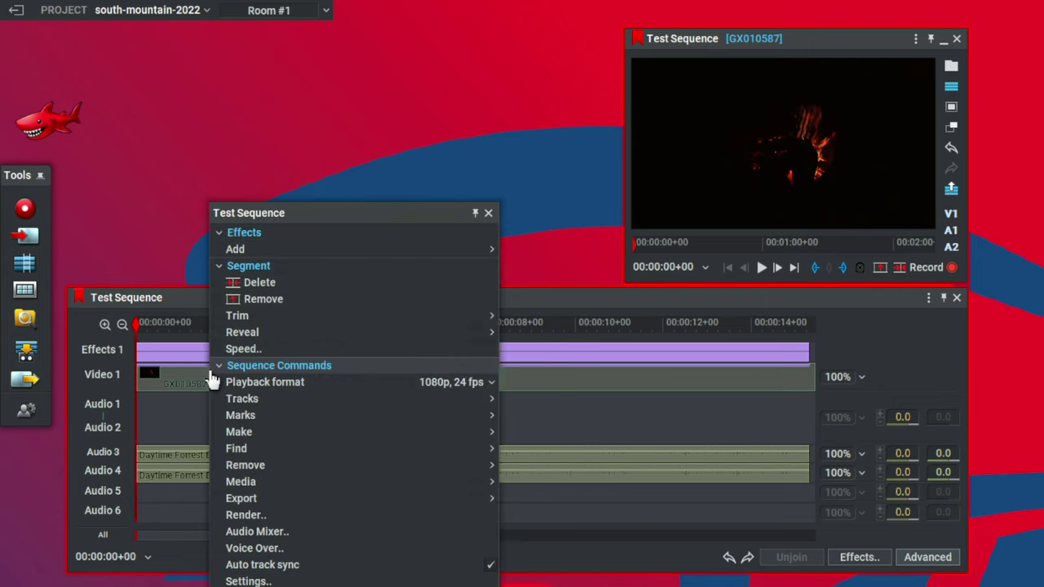
pyautogui.click(266, 350)
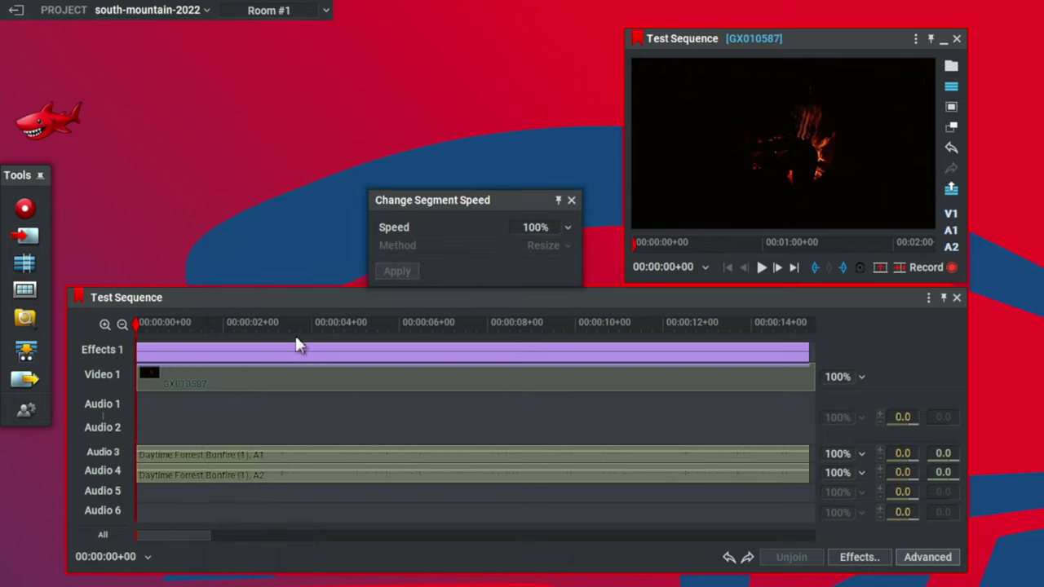
pyautogui.click(571, 232)
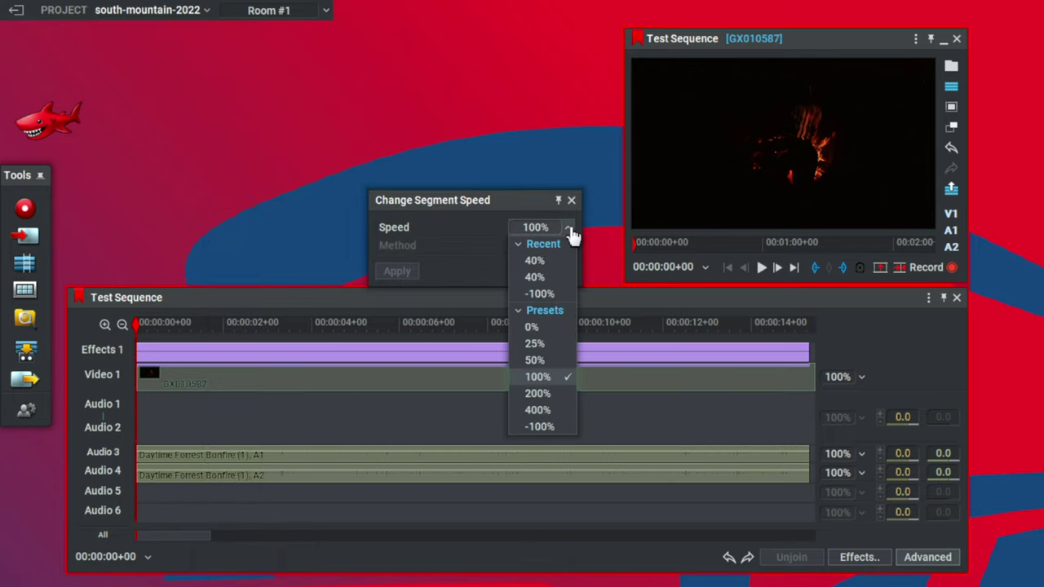
pyautogui.click(534, 262)
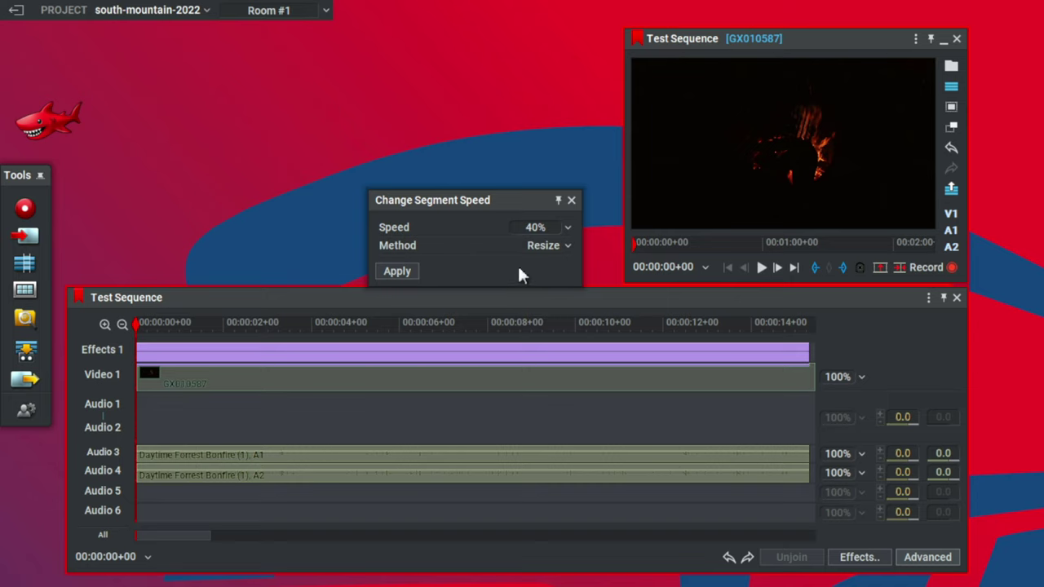
pyautogui.click(400, 273)
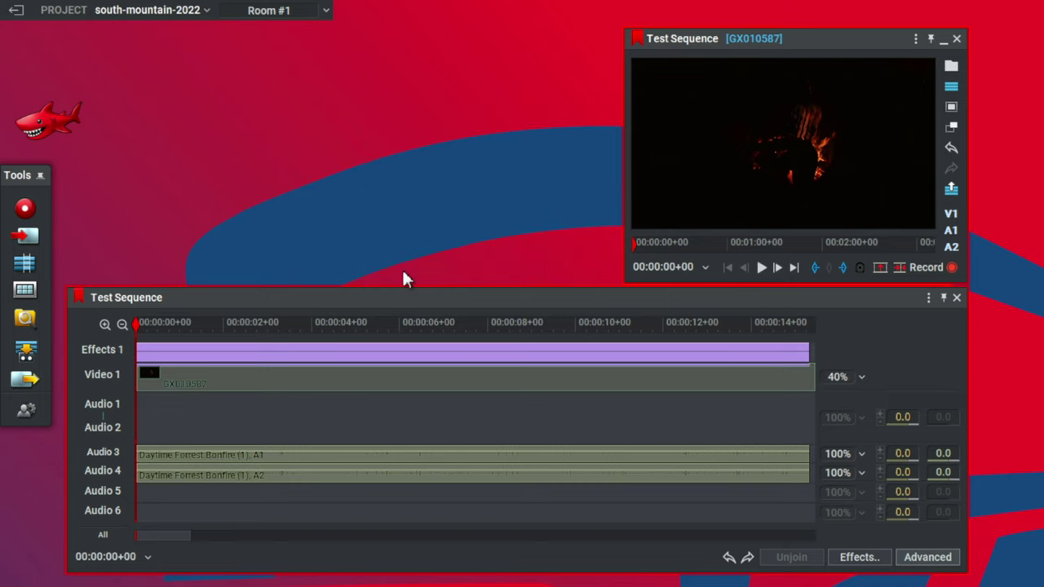
# Step: Play the 40% slow-motion GX010587 clip and stop at 00:00:07+20
pyautogui.click(761, 268)
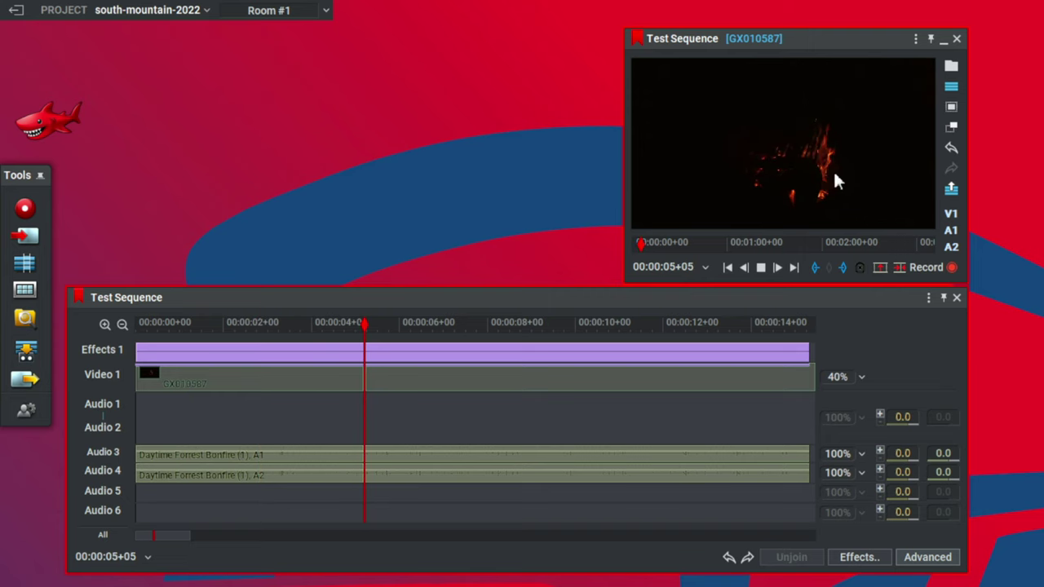
pyautogui.click(761, 268)
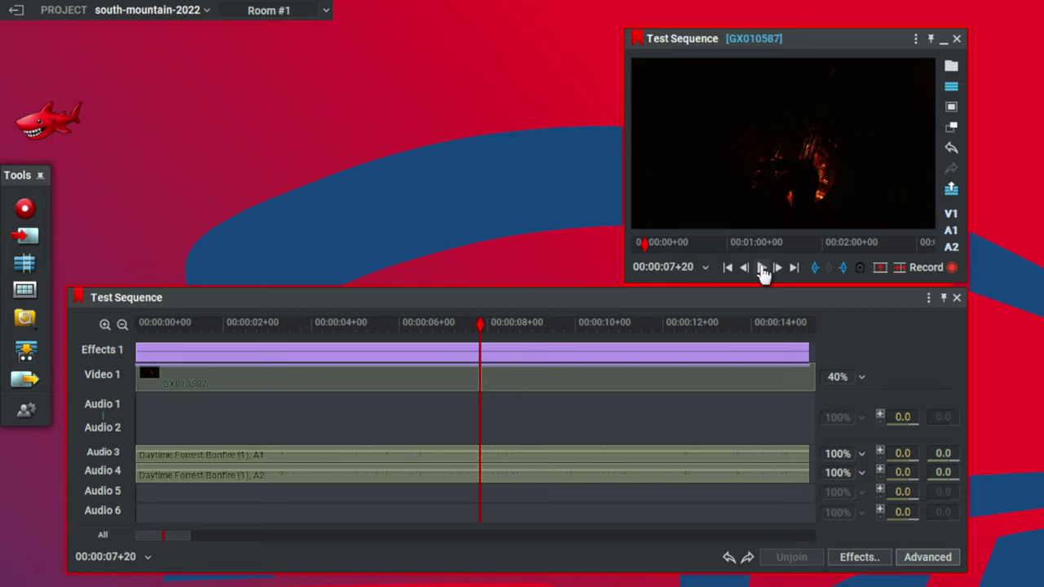